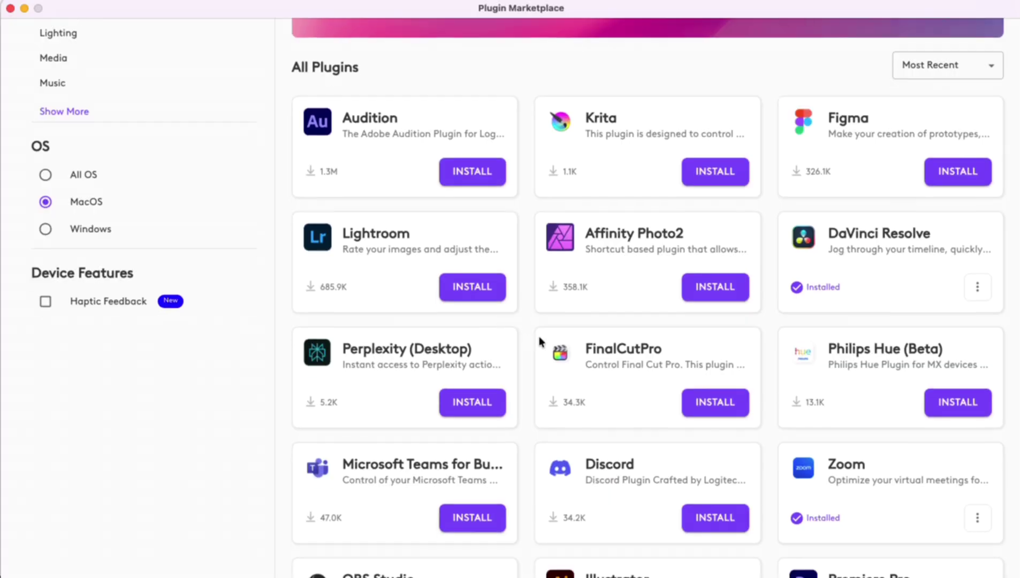
- Open CapCut's keyboard shortcut list from the Help menu
scroll(561, 342, "down", 10)
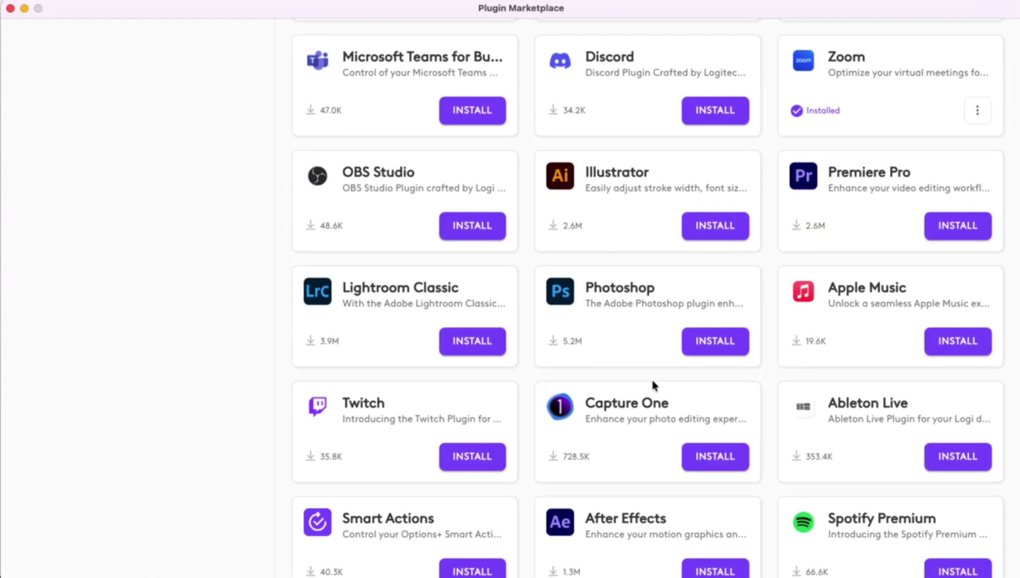
scroll(652, 380, "down", 5)
scroll(519, 439, "up", 6)
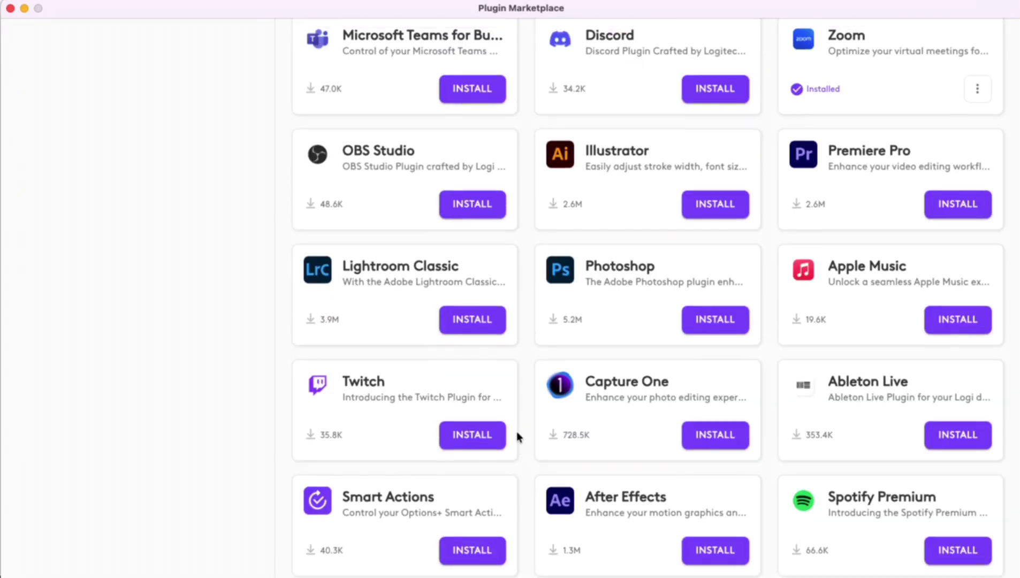
scroll(516, 431, "up", 3)
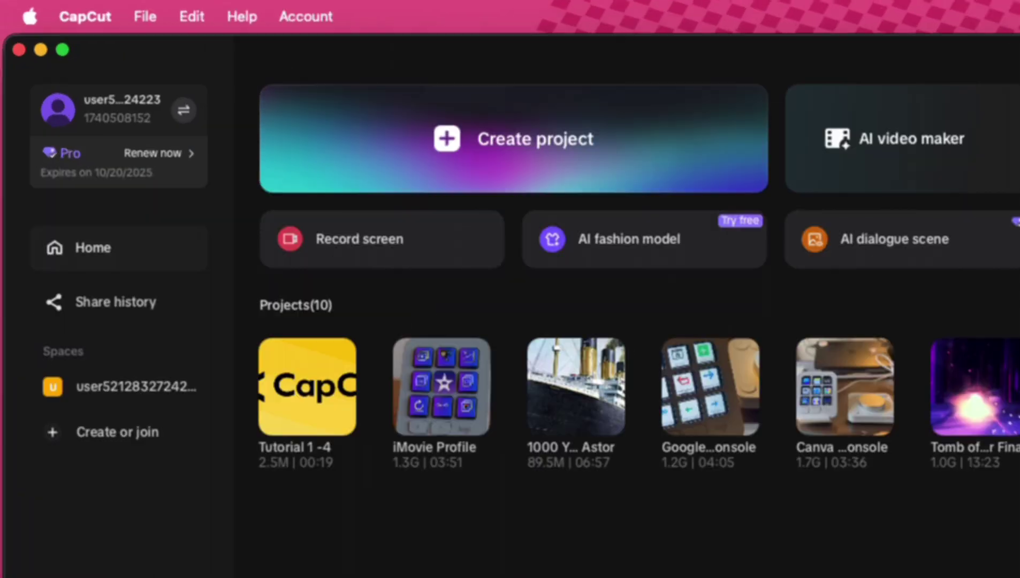
left_click(237, 13)
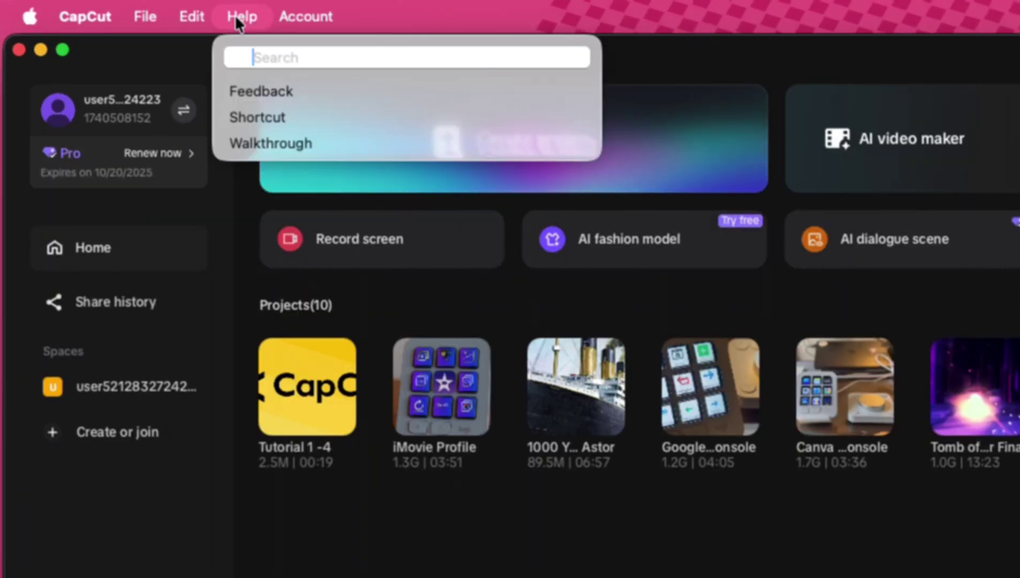
left_click(287, 118)
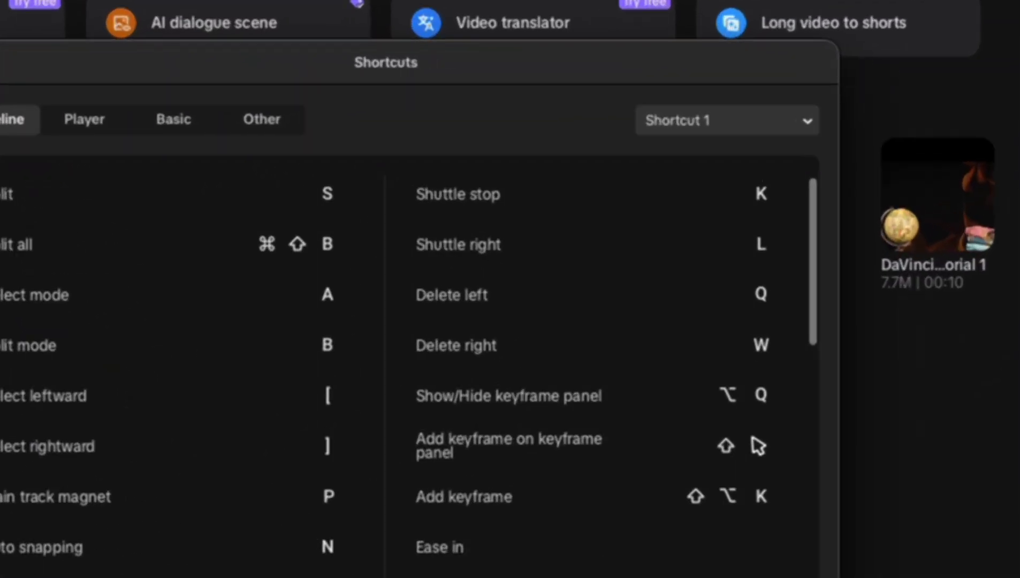
- Step through the Shortcut 2, 3, 4 and 5 presets, then return to Shortcut 1
left_click(762, 119)
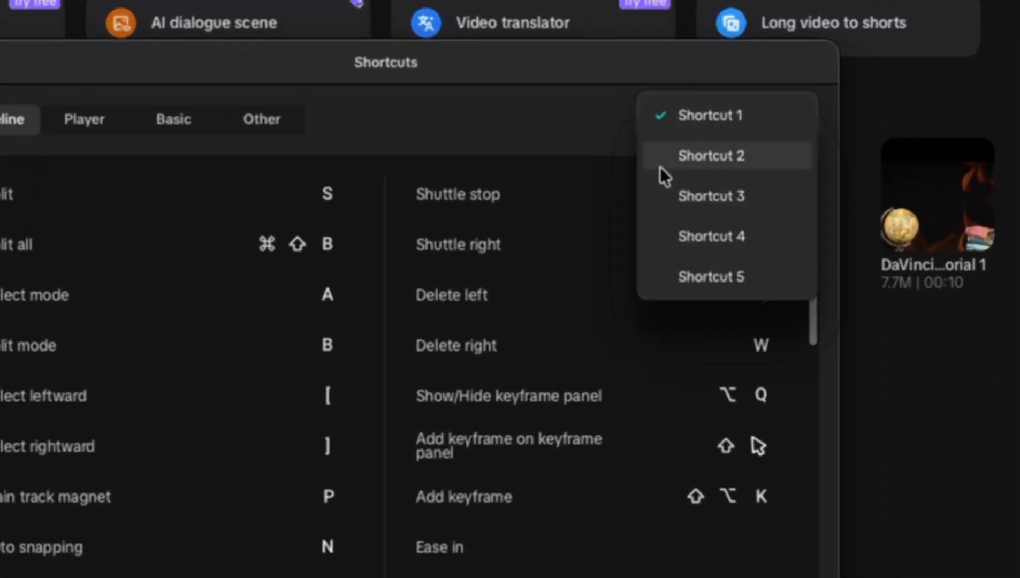
left_click(723, 163)
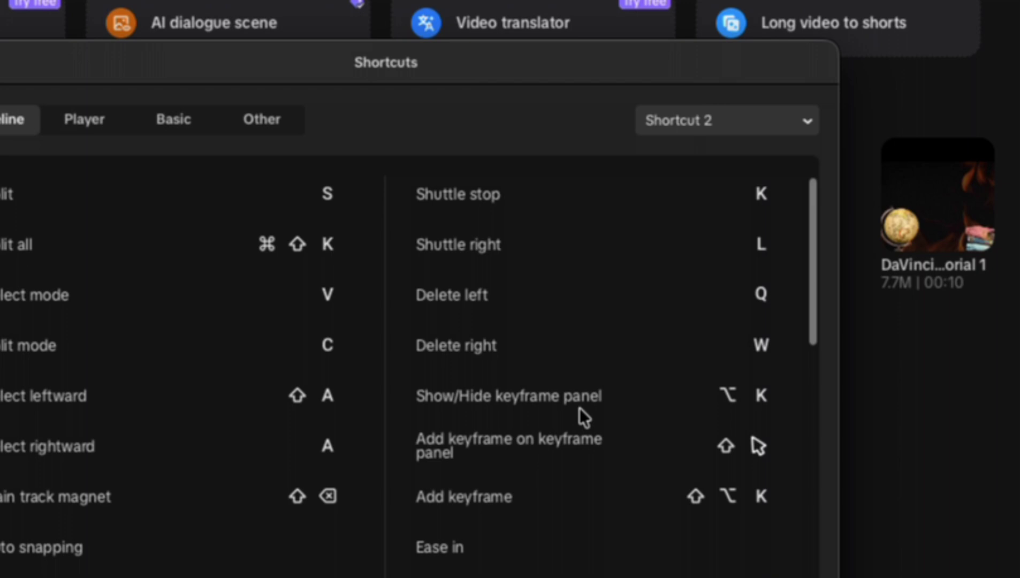
left_click(695, 124)
left_click(690, 197)
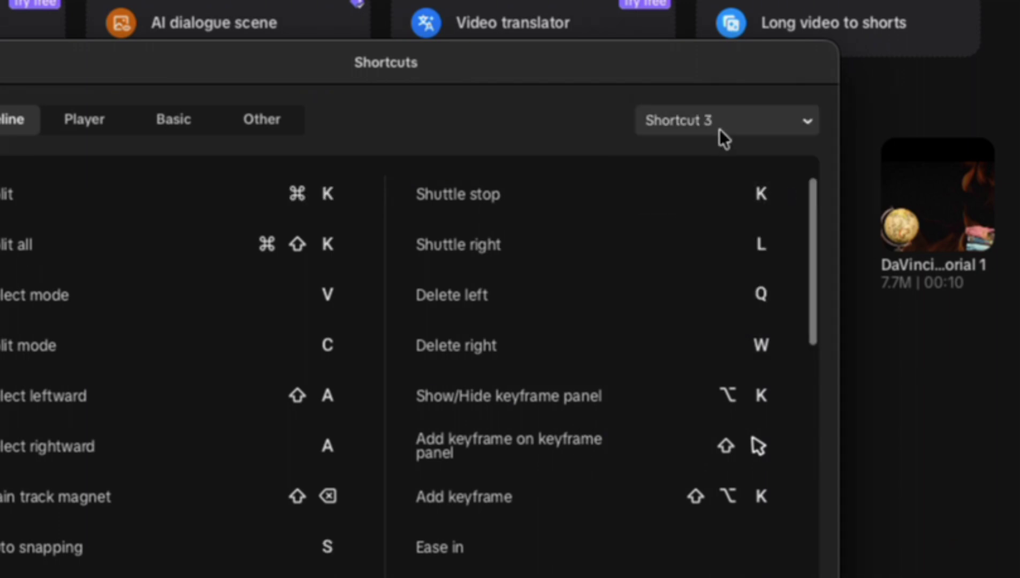
left_click(719, 128)
left_click(648, 209)
left_click(662, 160)
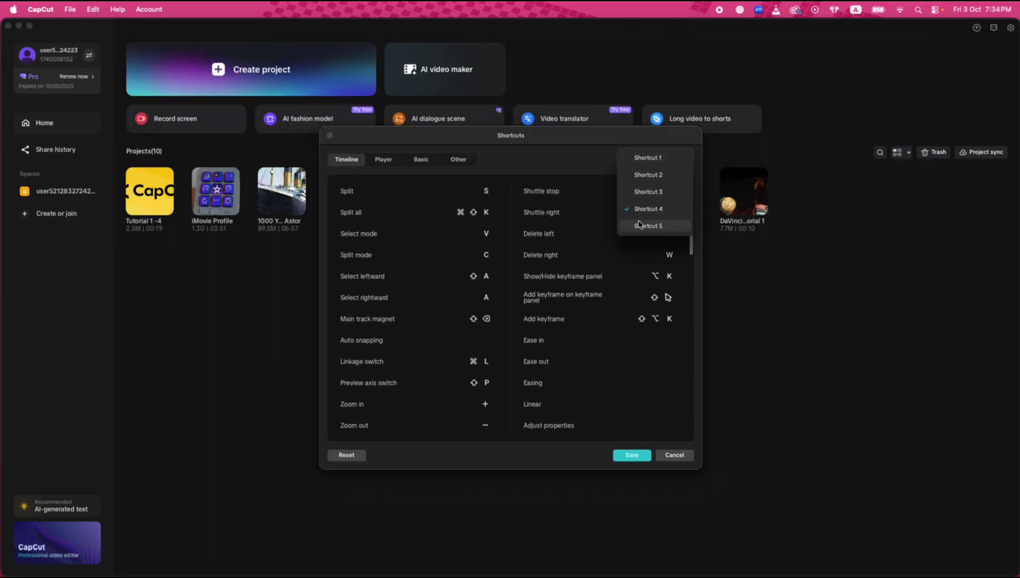
left_click(649, 225)
left_click(663, 162)
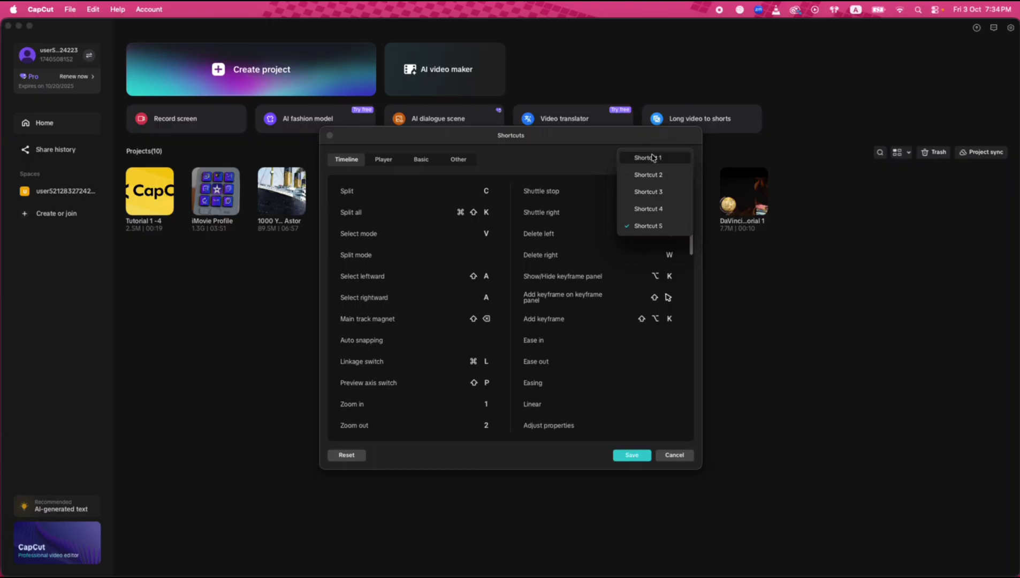
left_click(646, 155)
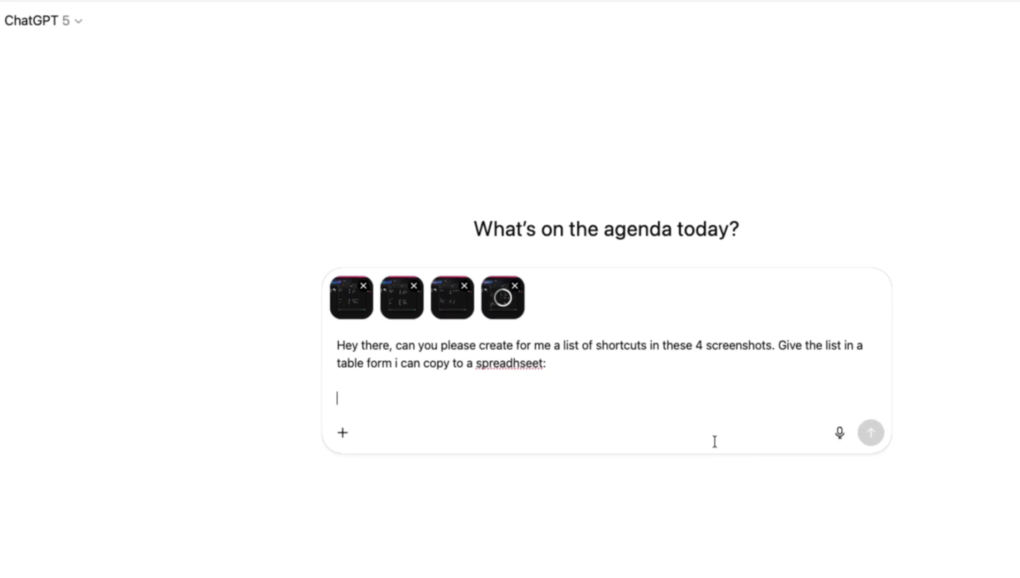
- Send the four screenshots with the table request and scroll through the returned CapCut Shortcuts table
key("Return")
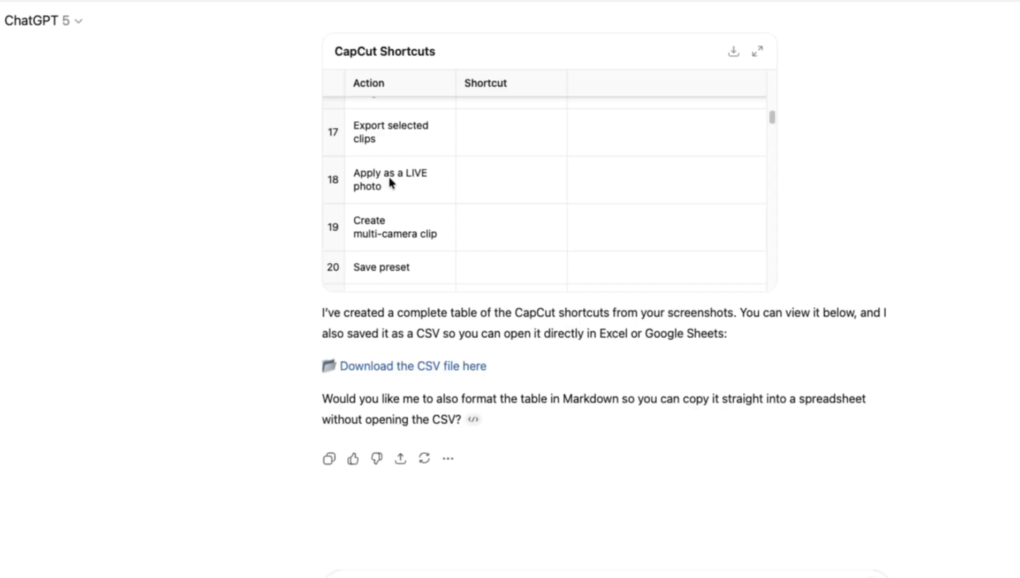
scroll(390, 182, "up", 10)
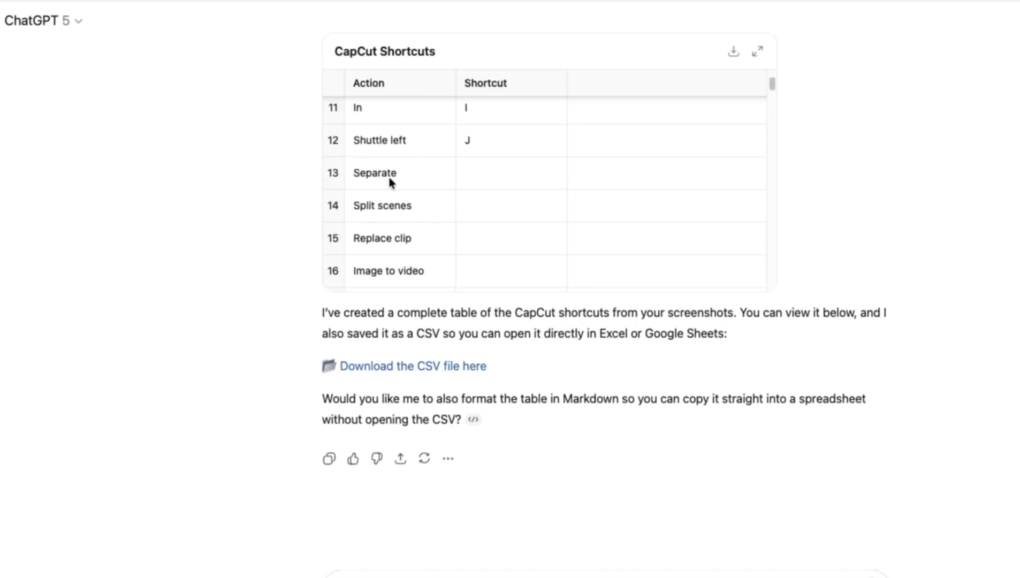
scroll(389, 180, "down", 20)
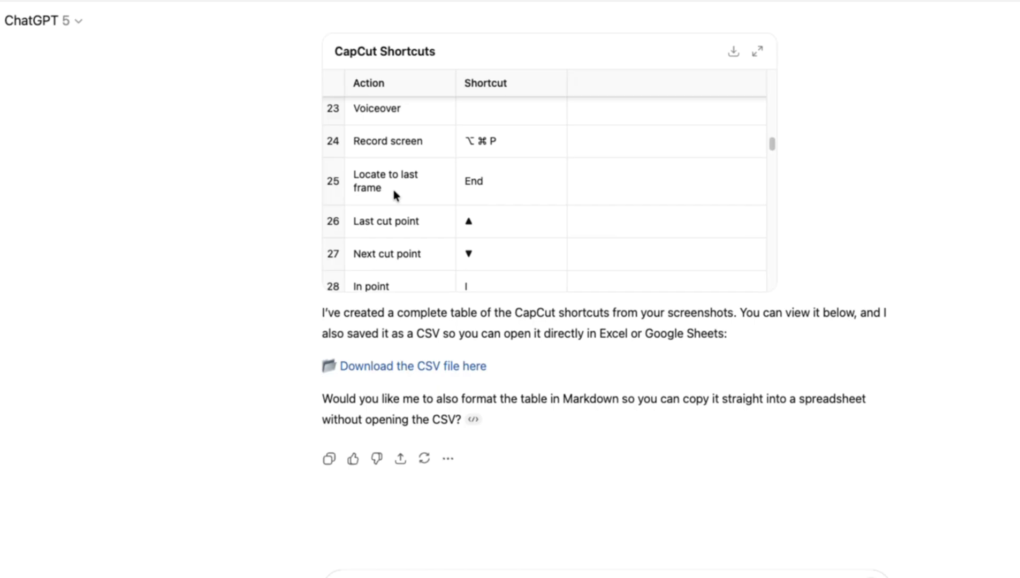
scroll(392, 186, "down", 10)
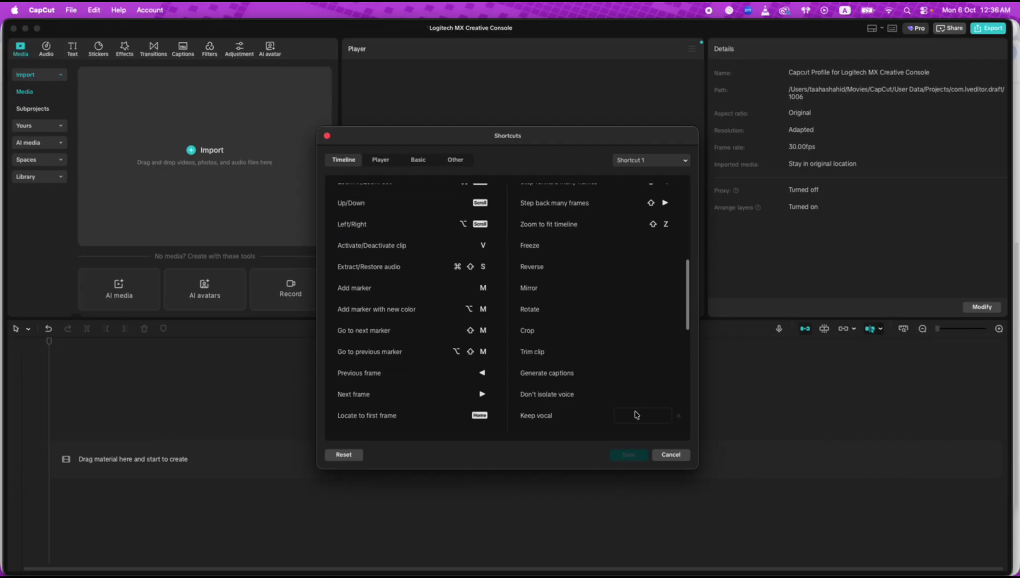
scroll(636, 414, "down", 5)
- Edit the Reverse shortcut and assign ⇧I to Mirror in the Shortcut 1 set
scroll(637, 415, "up", 8)
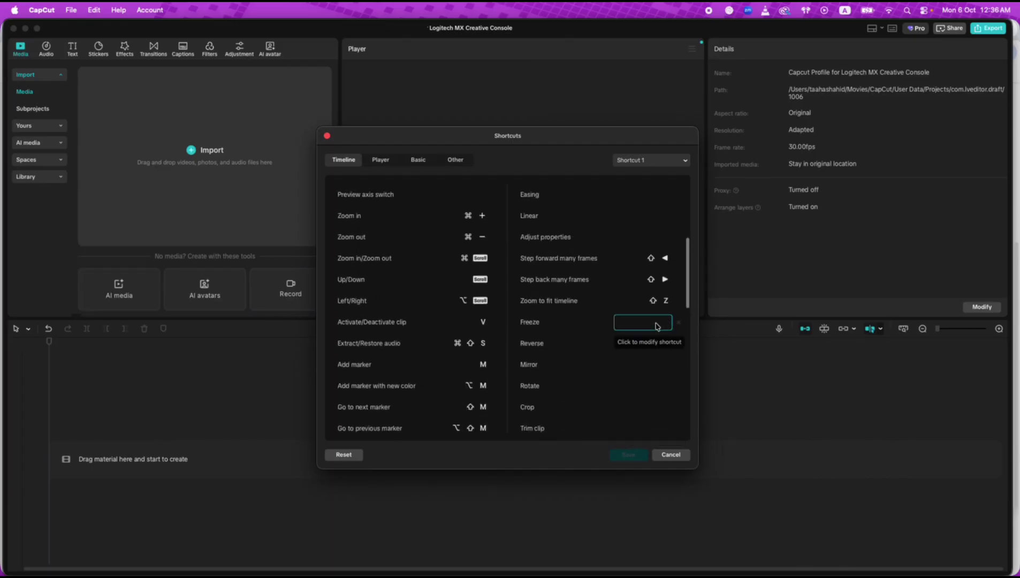
left_click(663, 343)
left_click(644, 365)
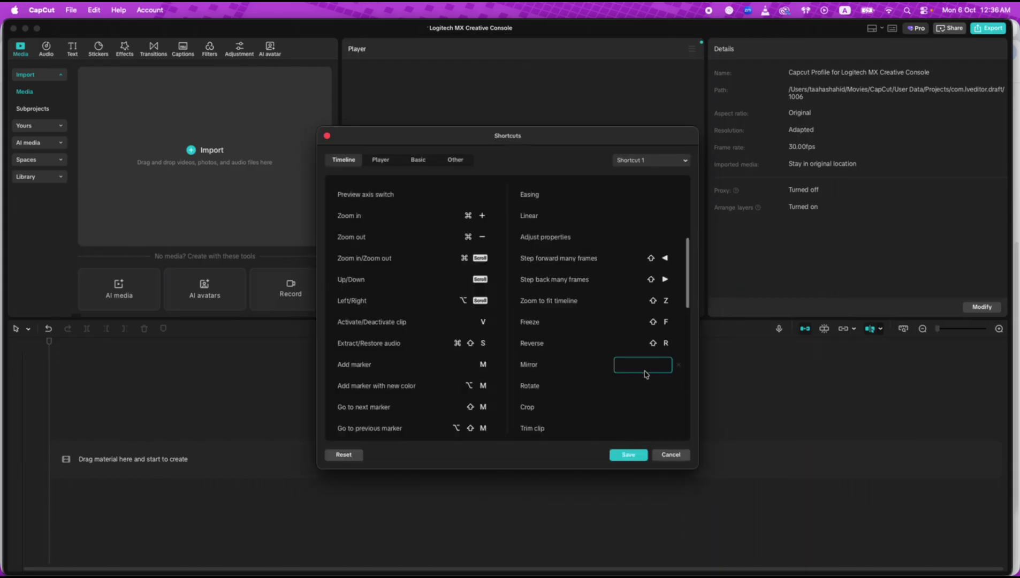
key("shift+i")
- Try assigning ⇧R to Rotate and dismiss the shortcut conflict warning
left_click(645, 386)
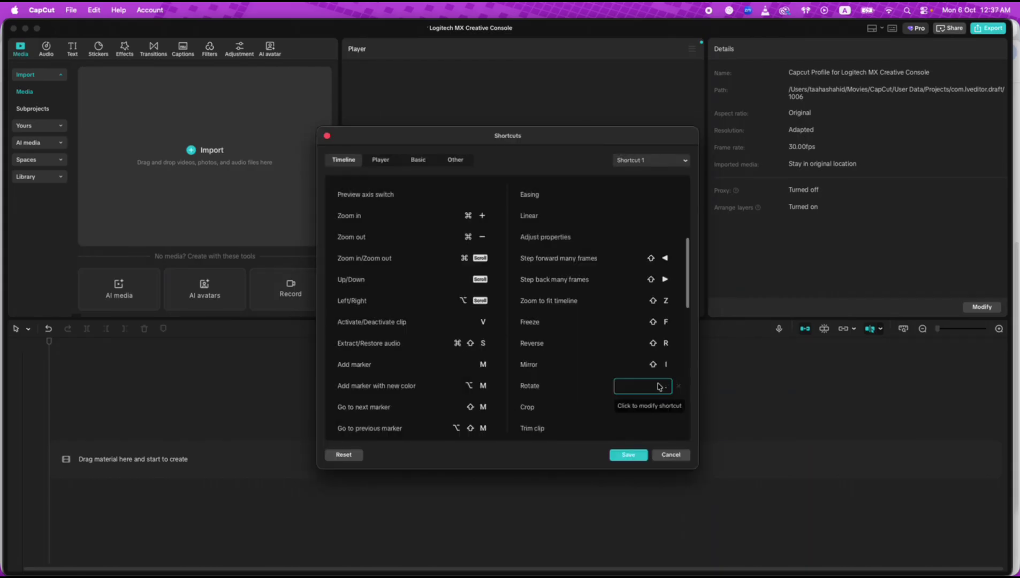
key("shift+r")
key("Escape")
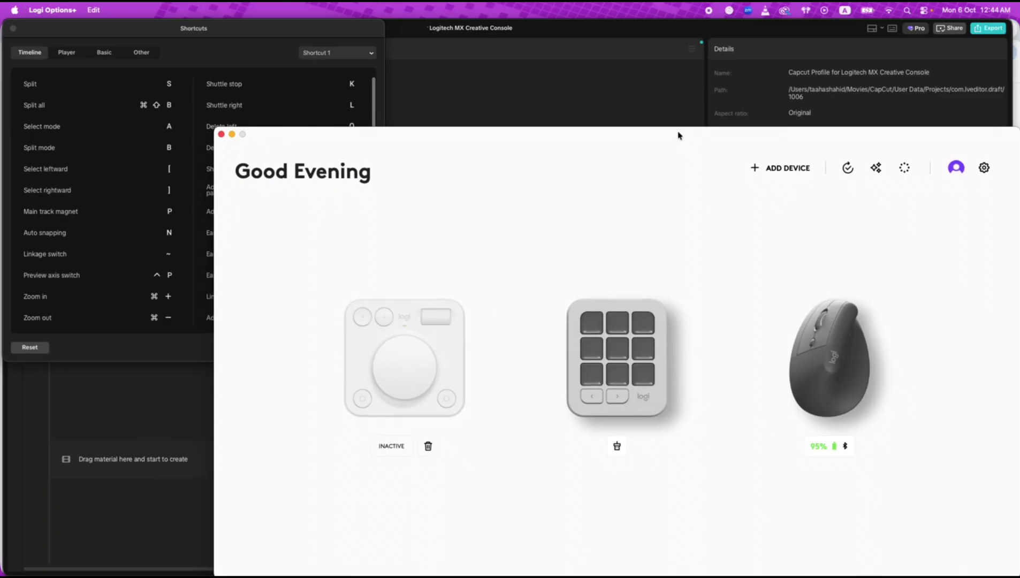
- From the keypad's key customization, add a CapCut app profile starting from a blank profile
left_click(603, 343)
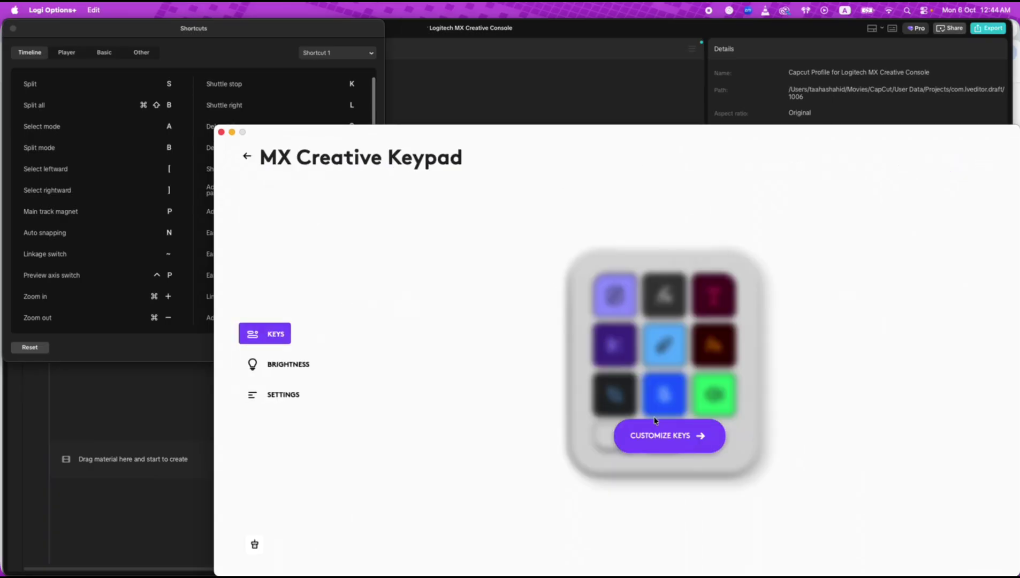
left_click(667, 437)
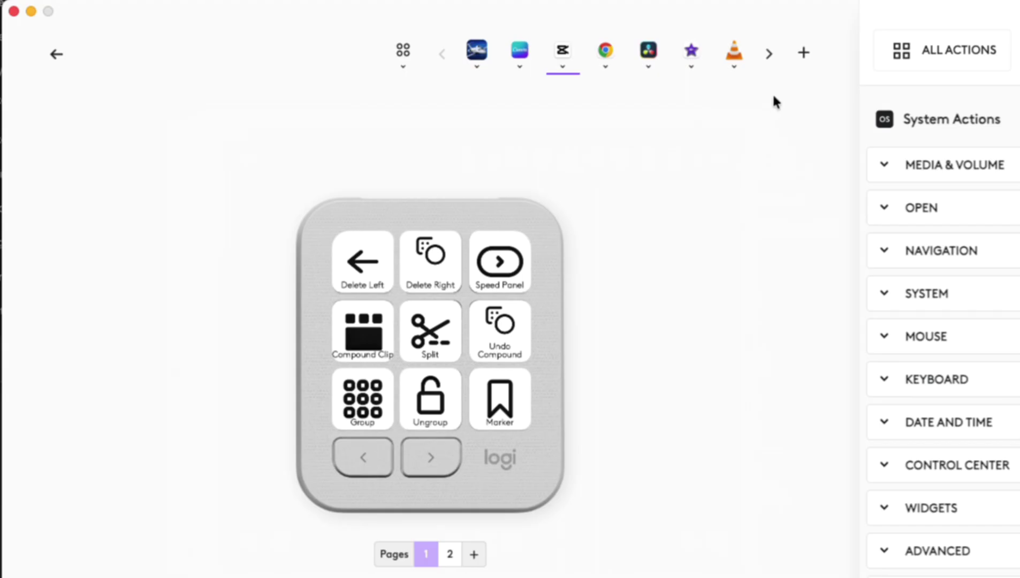
left_click(802, 53)
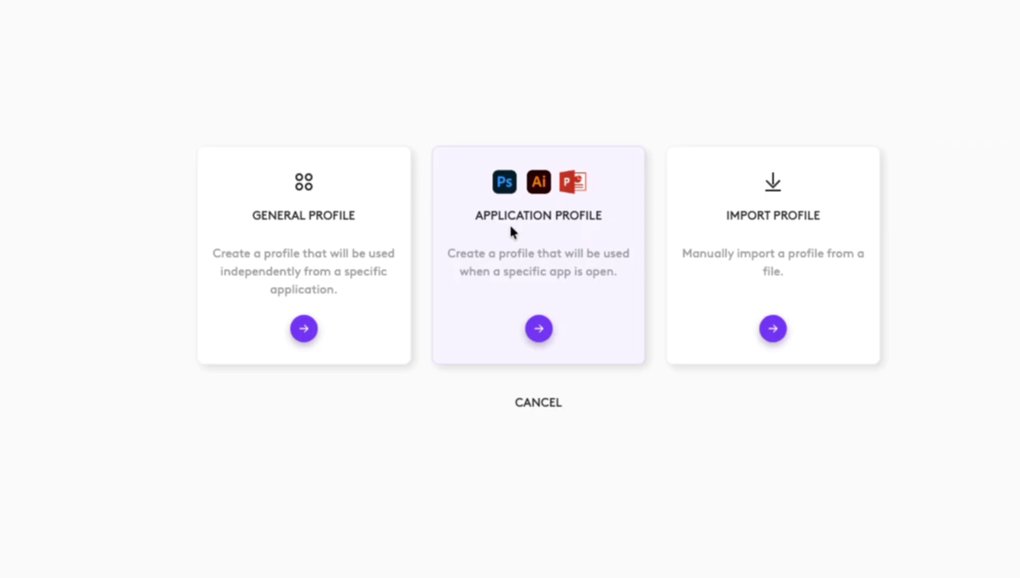
left_click(545, 272)
scroll(637, 267, "down", 10)
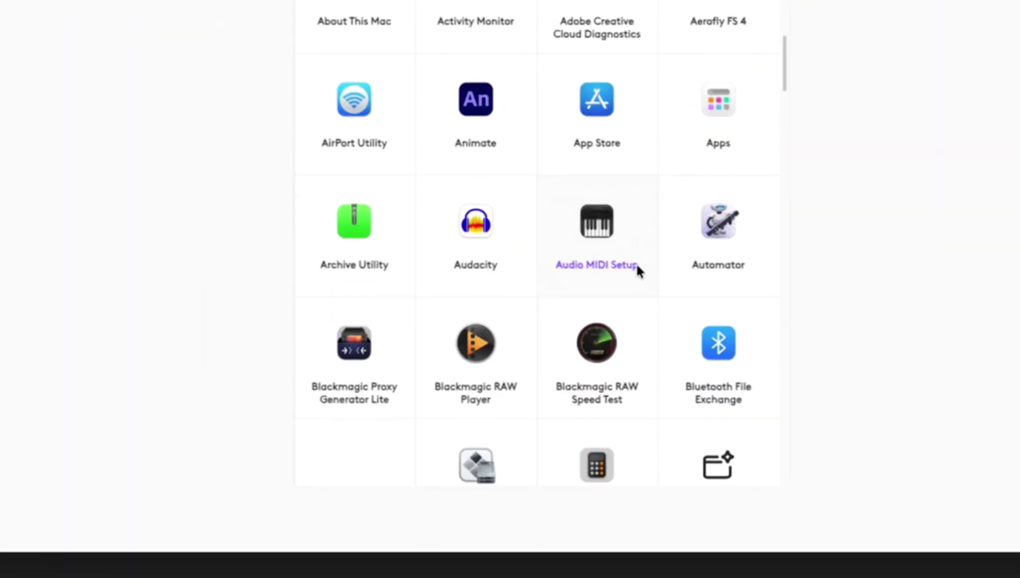
scroll(652, 273, "down", 3)
left_click(450, 263)
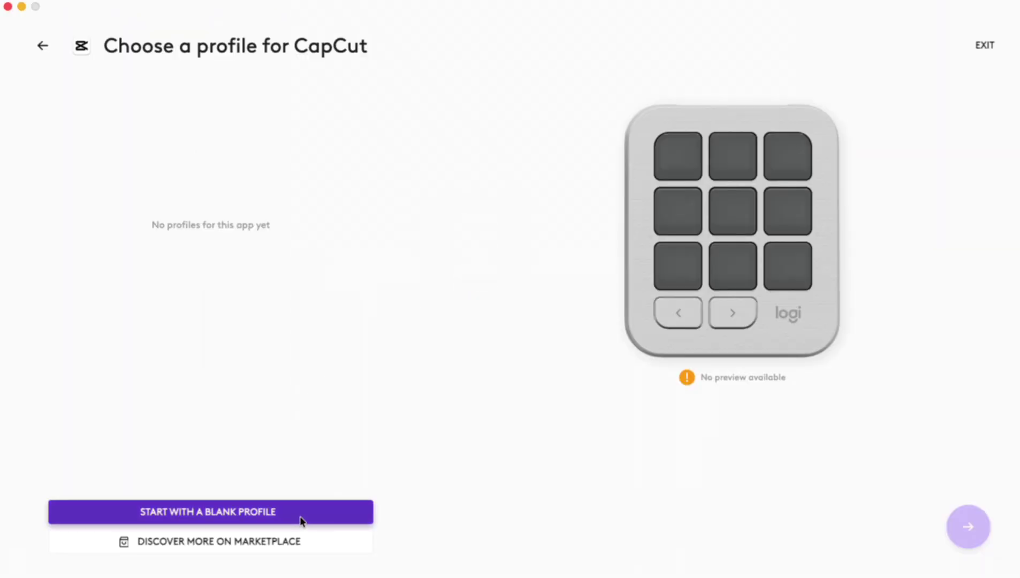
left_click(301, 513)
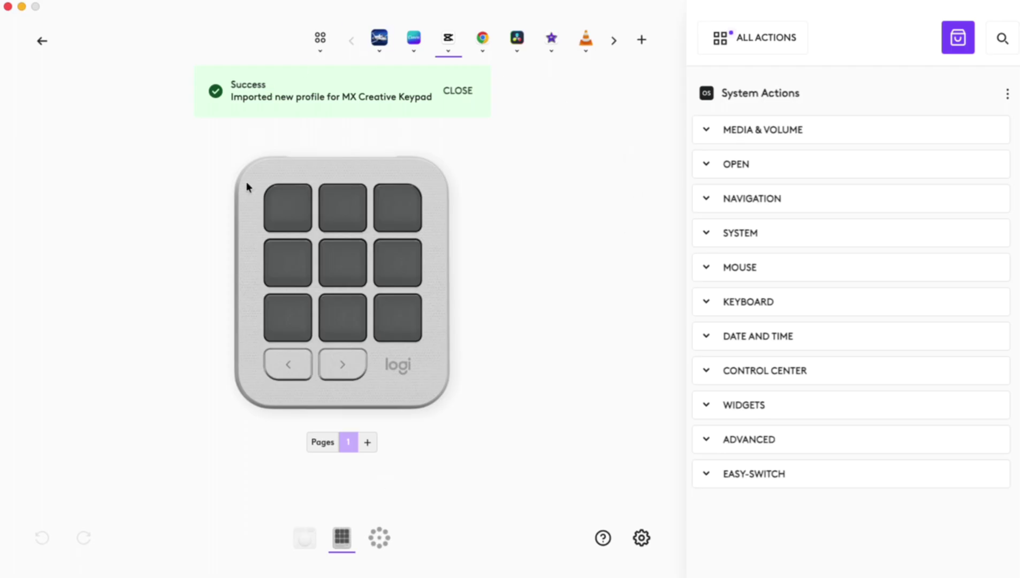
- Assign a Keyboard Shortcut action to the first keypad key
left_click_drag(186, 19, 239, 10)
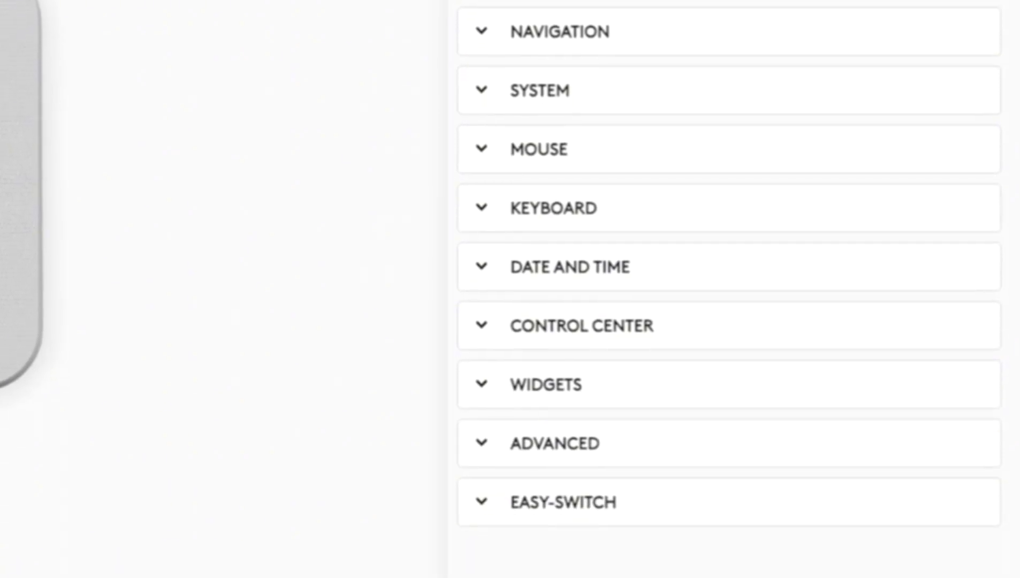
left_click(491, 213)
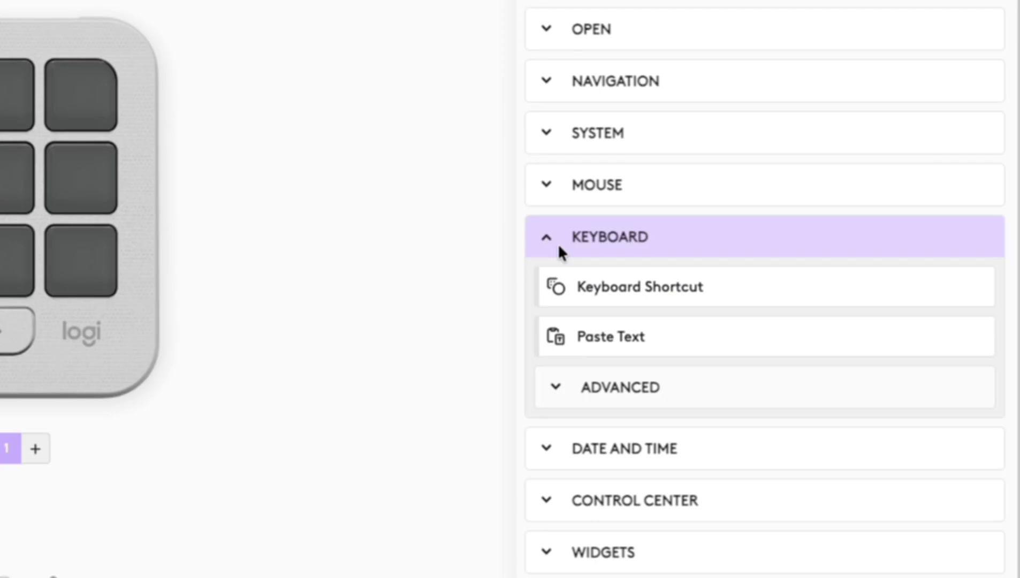
left_click(524, 256)
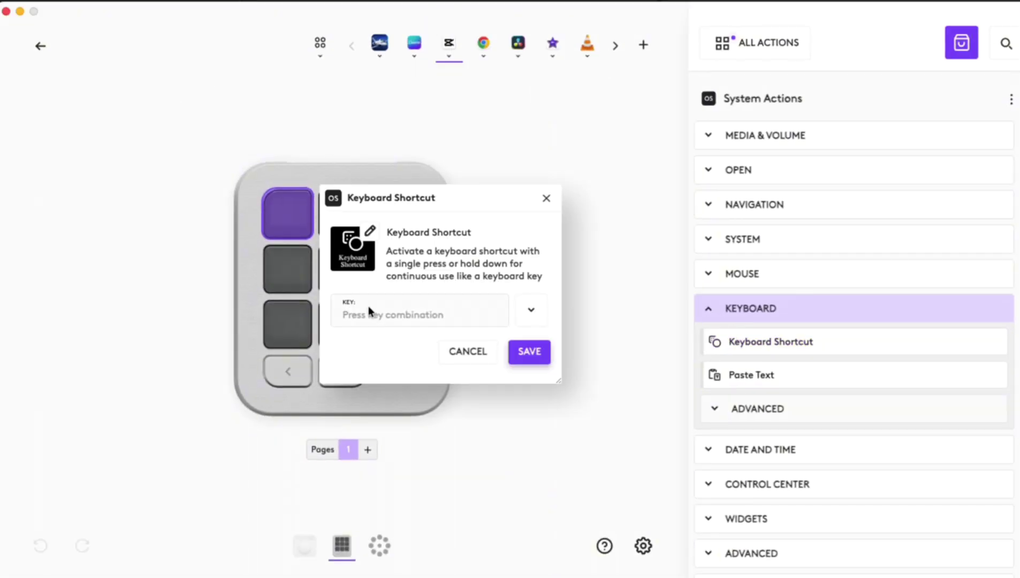
- Record S as the key's shortcut, name the action 'Split', and save
left_click(369, 313)
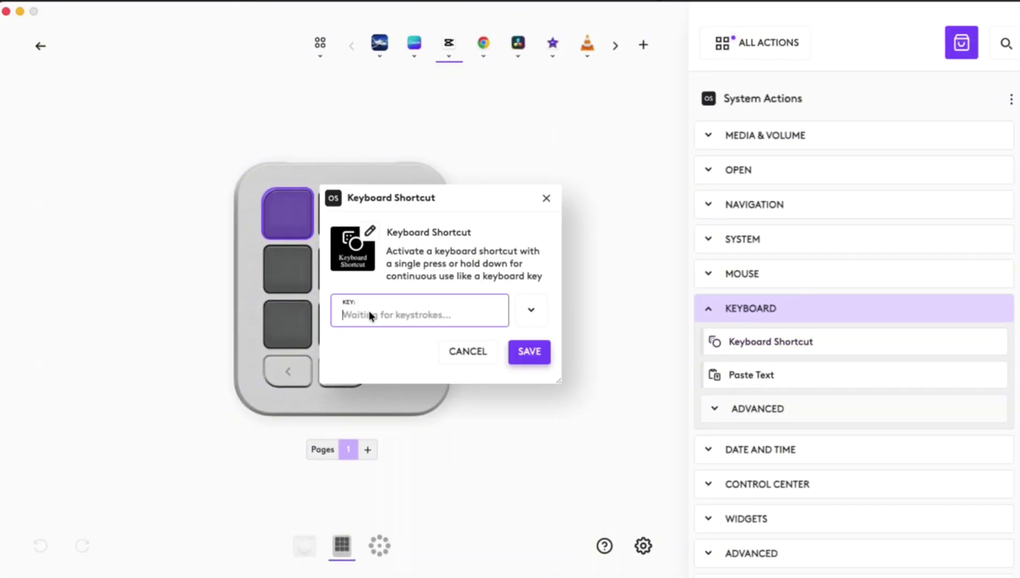
key("shift")
key("BackSpace")
key("s")
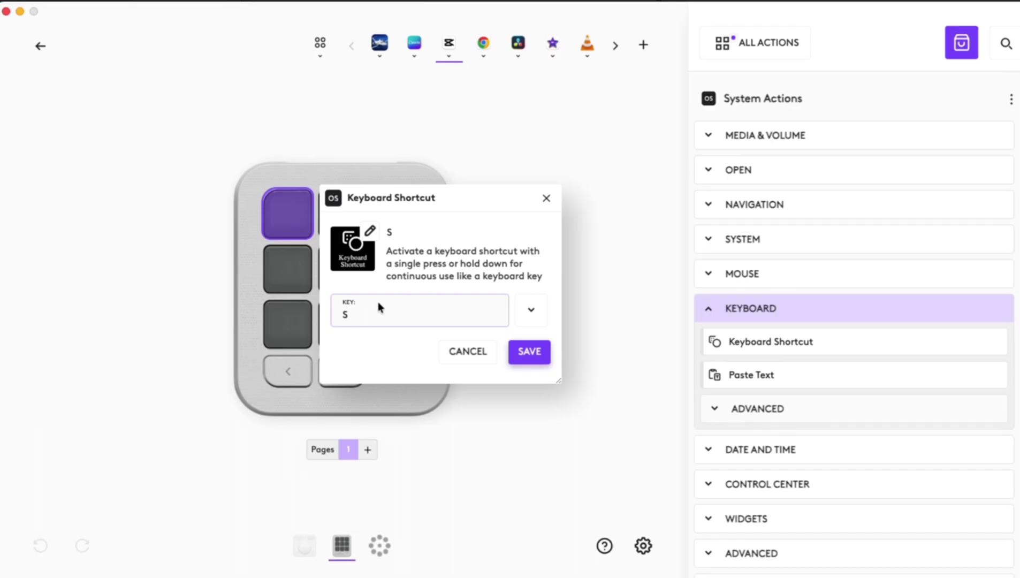
left_click(399, 283)
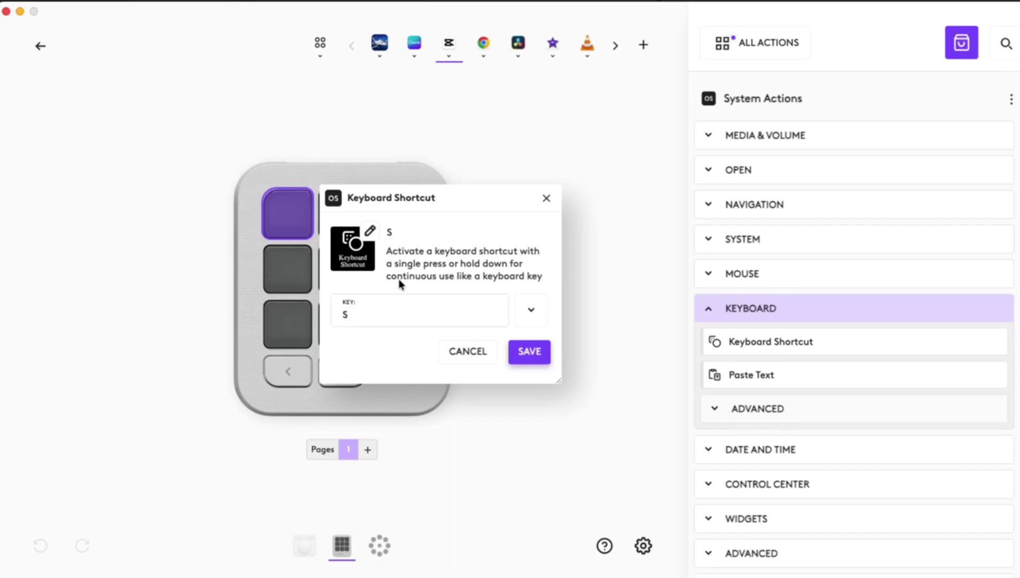
left_click(398, 235)
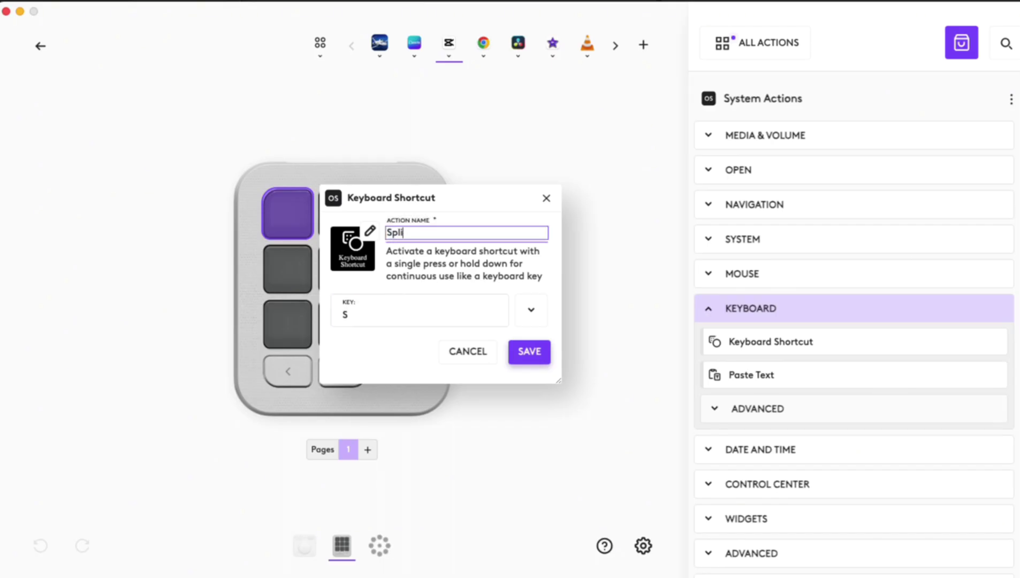
type("plit")
key("Return")
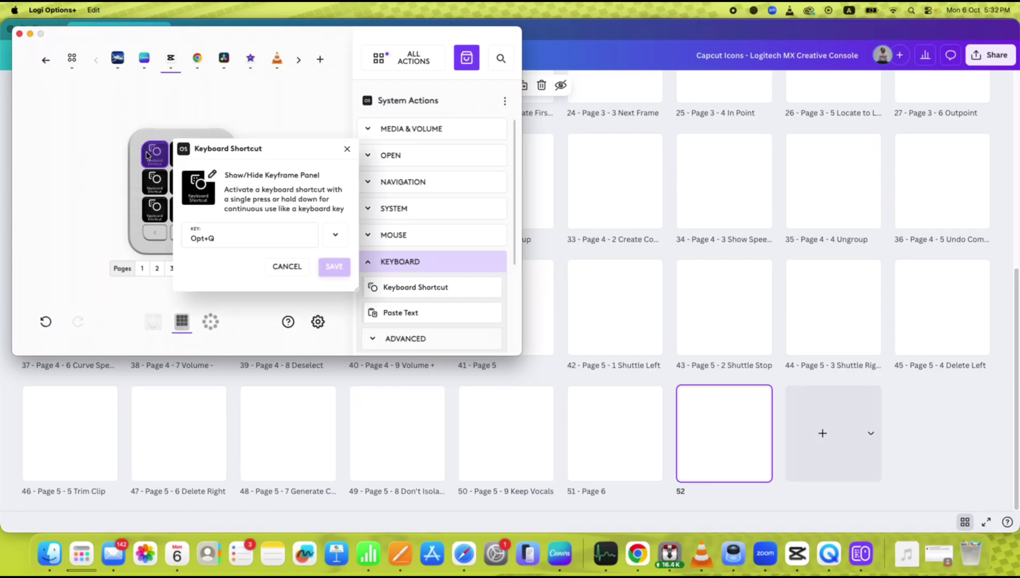
- Cancel the Logi dialog and retitle Canva page 52 'Page 6 - 1 Show/Hide Keyframe…'
left_click(220, 102)
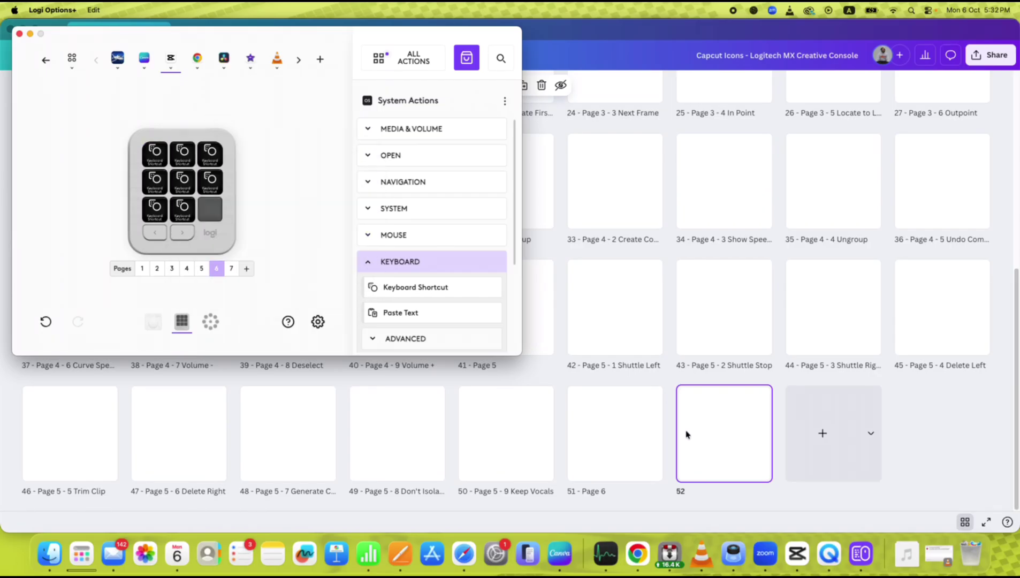
left_click(691, 492)
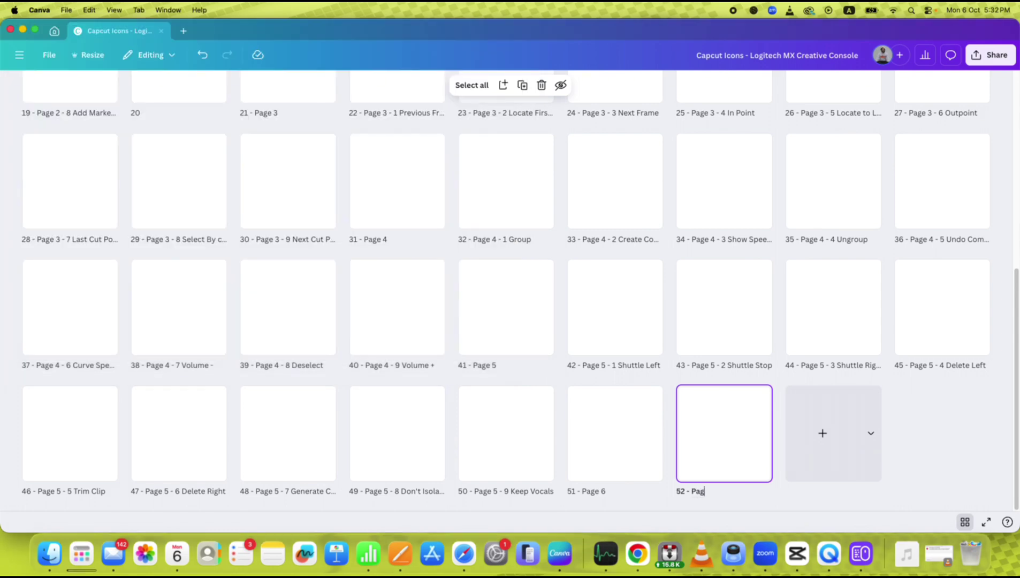
type("-")
key("super+a")
type("e Keyfra")
key("Return")
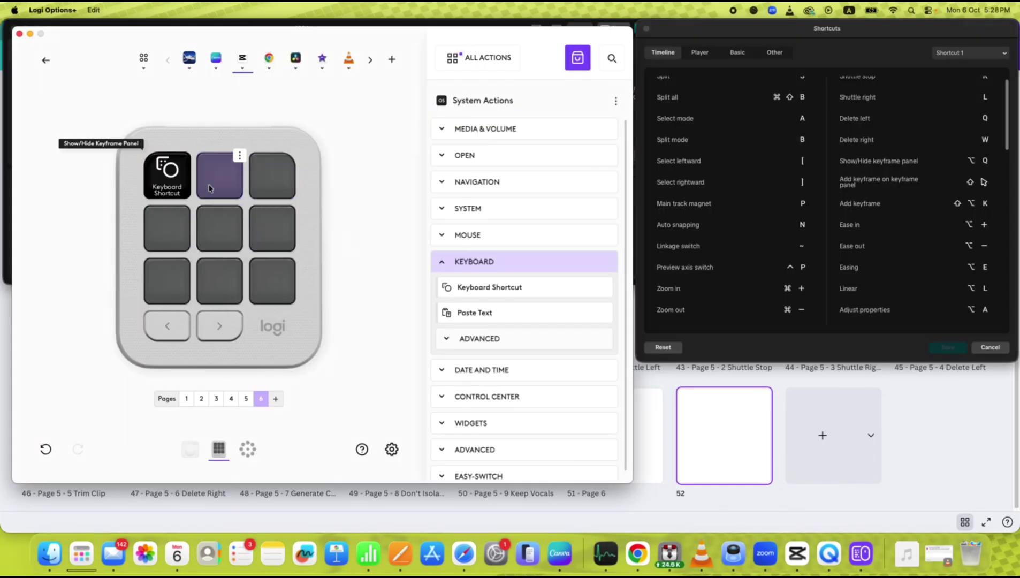
mouse_move(489, 286)
left_mouse_down()
mouse_move(219, 175)
mouse_move(272, 175)
left_mouse_up()
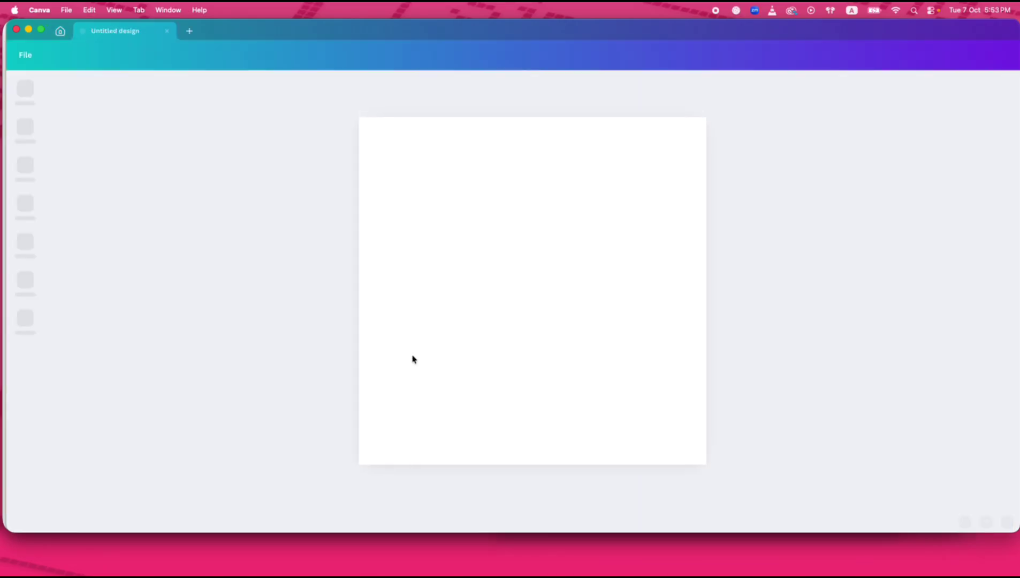
- Place horizontal guides at about 315 and 680, plus a vertical guide from the left ruler
left_click_drag(286, 80, 296, 363)
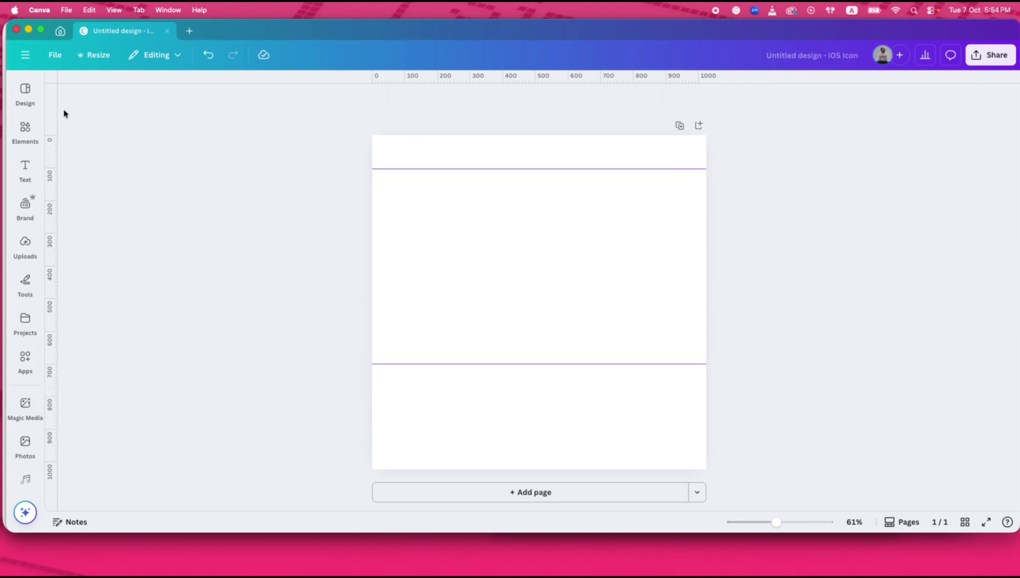
left_click_drag(64, 110, 405, 187)
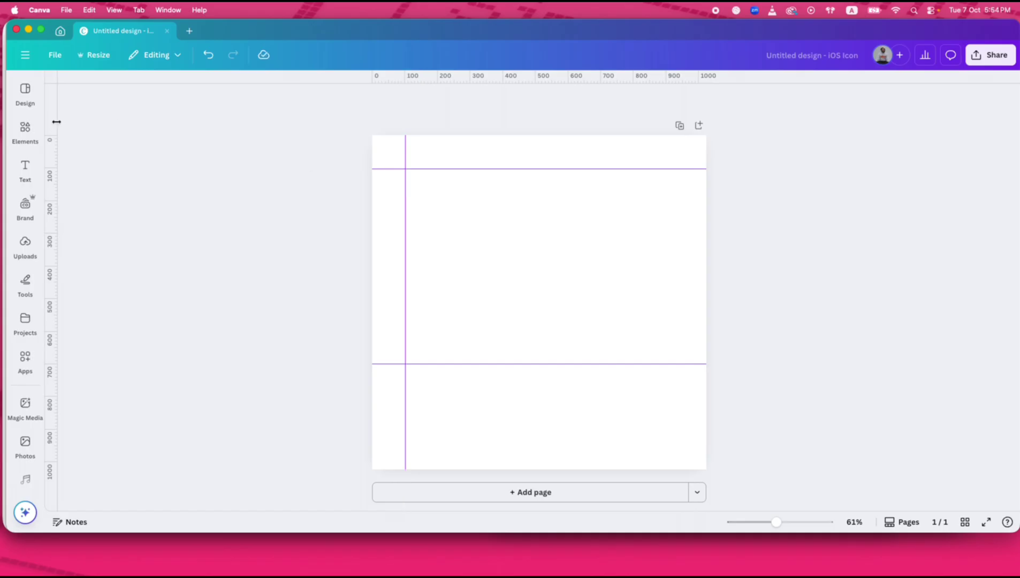
- Add a second vertical guide and search graphics for 'bookmark previous', 'previous' and 'audio extract'
left_click_drag(56, 122, 673, 207)
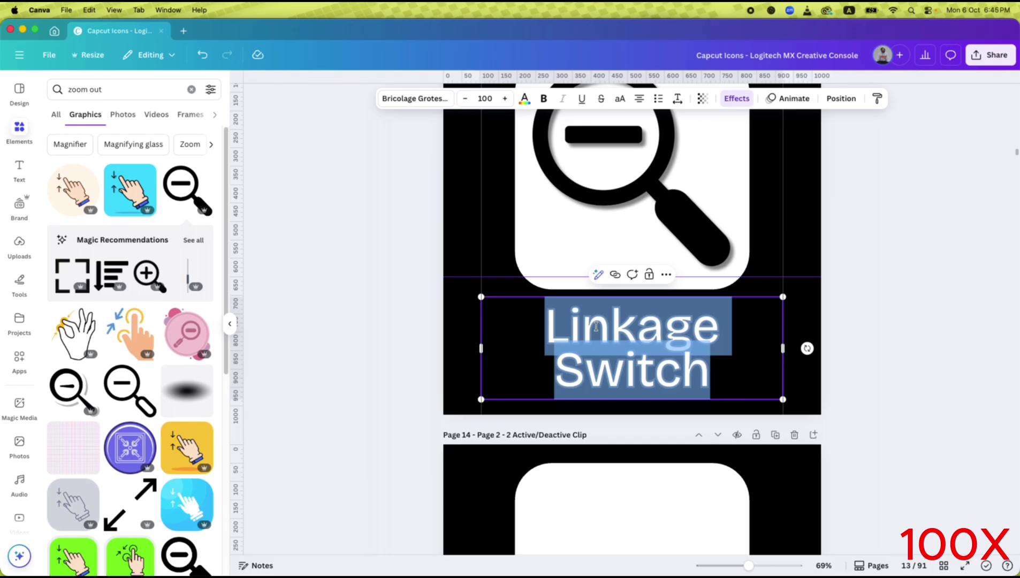
type("bookmark previous")
key("Return")
left_click(130, 304)
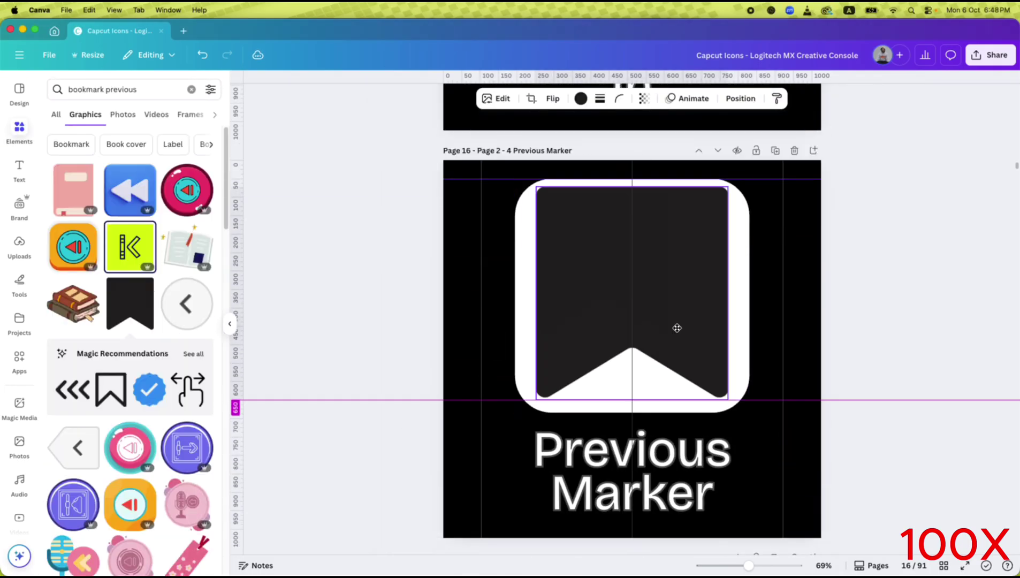
type("previous")
key("Return")
type("audio extract")
key("Return")
- Search graphics for 'plus minus', 'bookmark', 'first' and 'out' for the icon pages
type("plus minus")
key("Return")
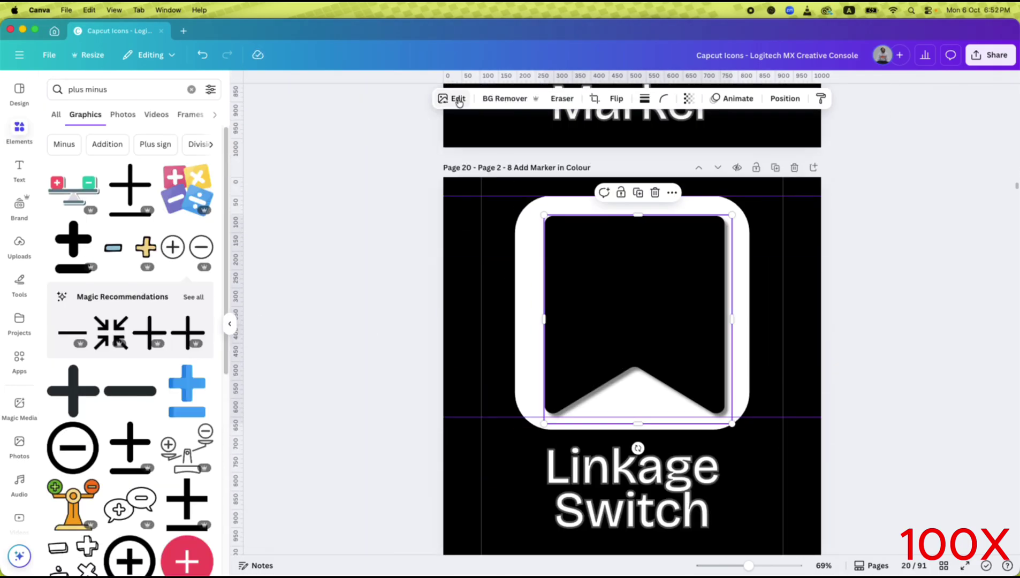
type("bookmark")
key("Return")
left_click(598, 364)
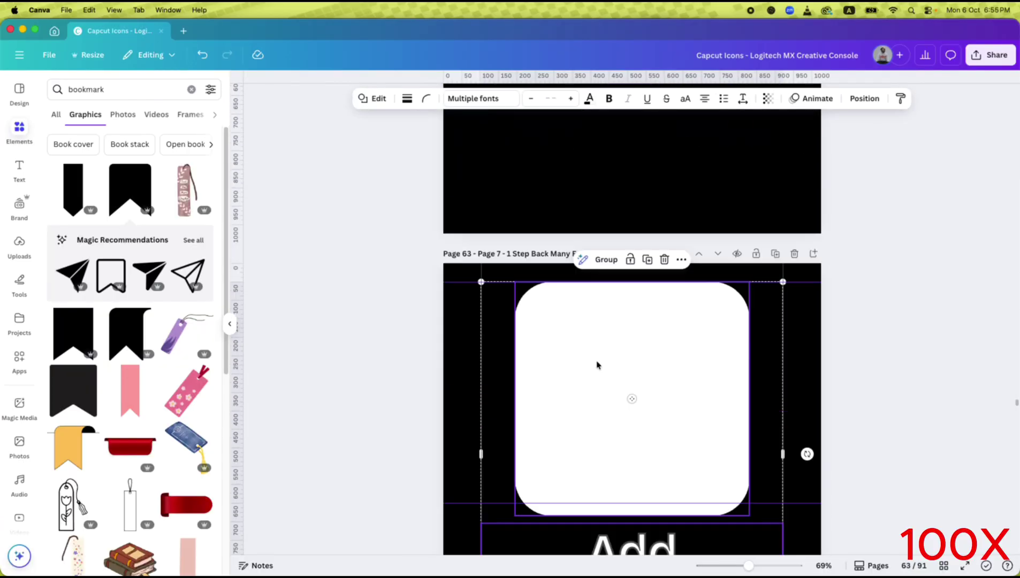
type("first")
key("Return")
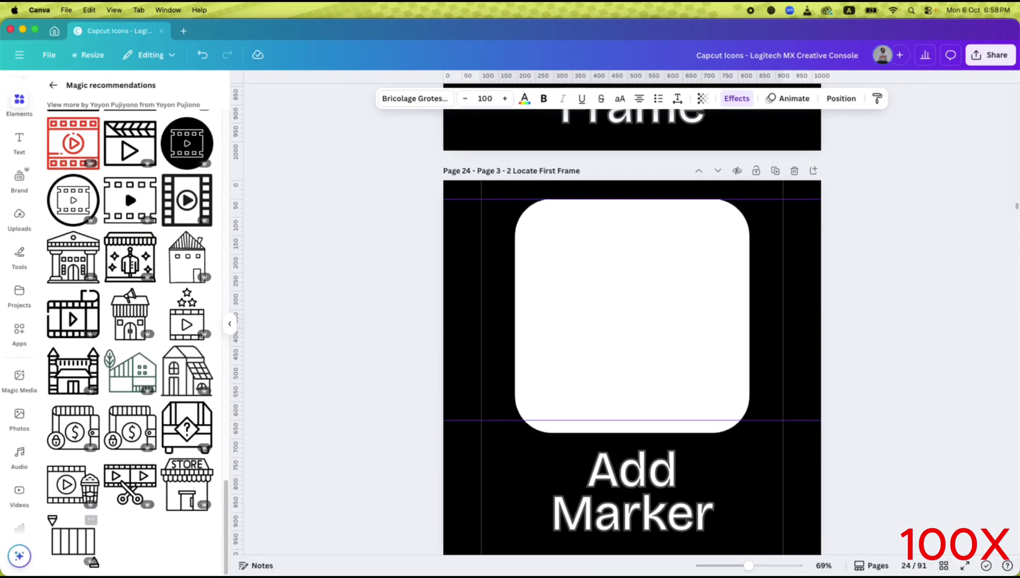
type("out")
key("Return")
- Place the exit icon on Last Cut Point, search 'select by clip' and 'cut point', then view pages as a grid
left_click(130, 304)
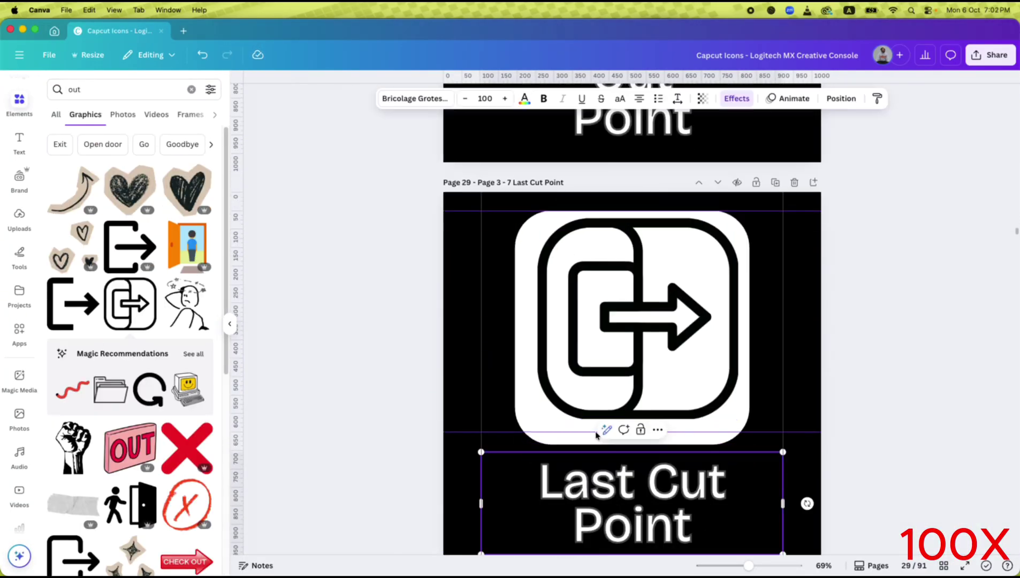
type("select by clip")
key("Return")
type("cut point")
key("Return")
left_click(943, 565)
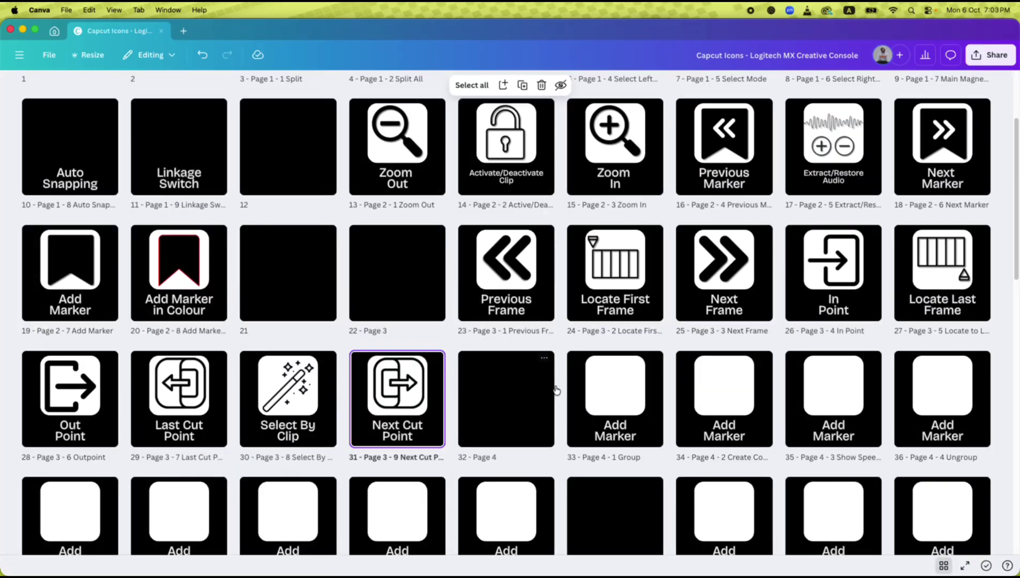
scroll(556, 390, "down", 3)
scroll(457, 375, "up", 1)
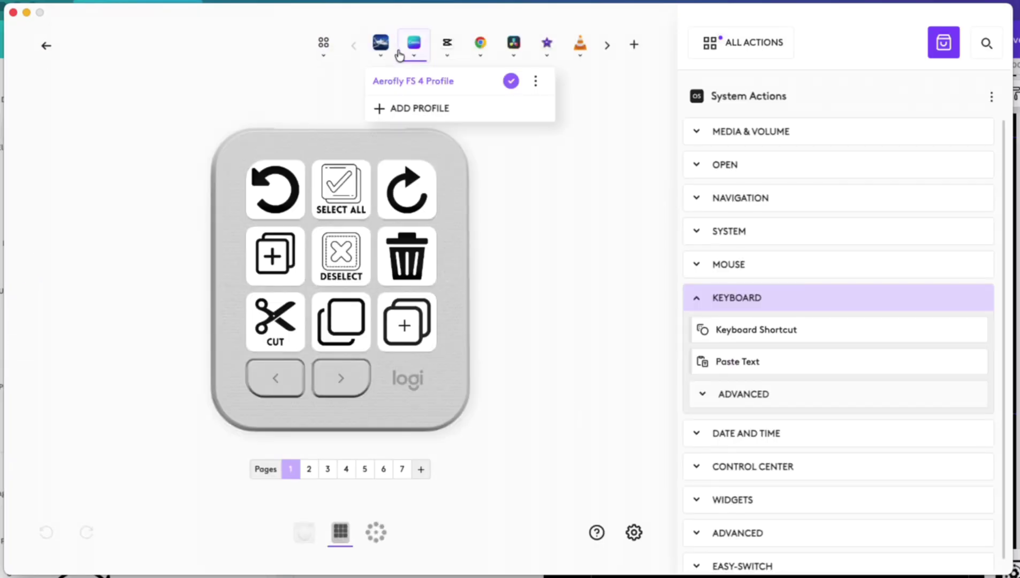
- Select the CapCut profile, go to page 2's first key, and open its icon editor
left_click(451, 54)
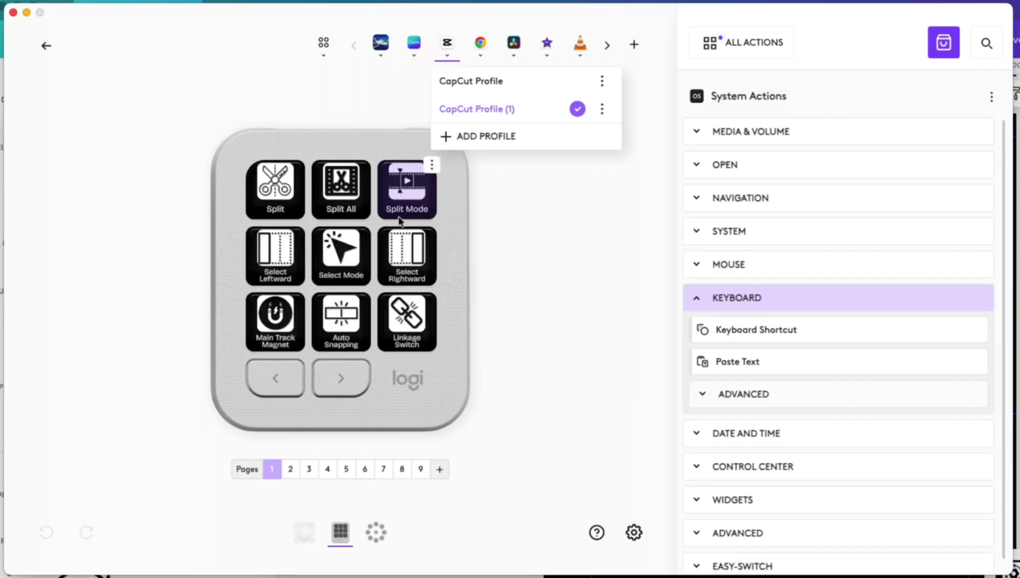
left_click(290, 468)
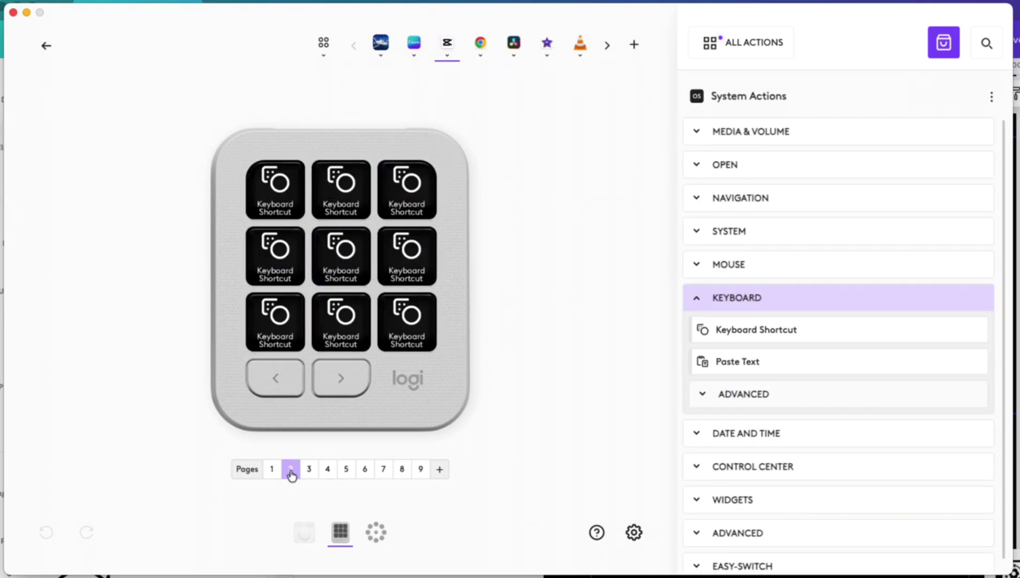
left_click(280, 188)
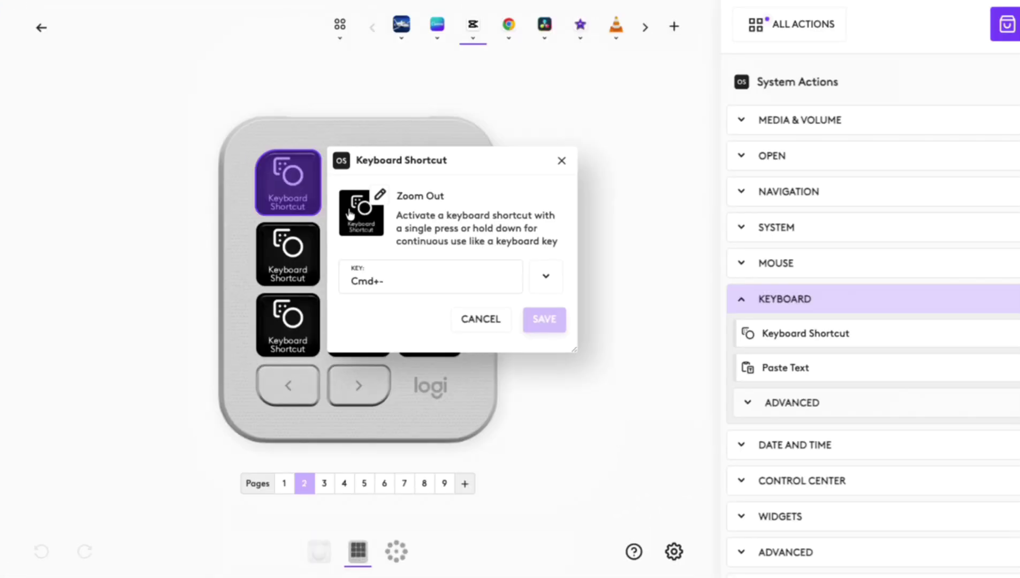
left_click(369, 234)
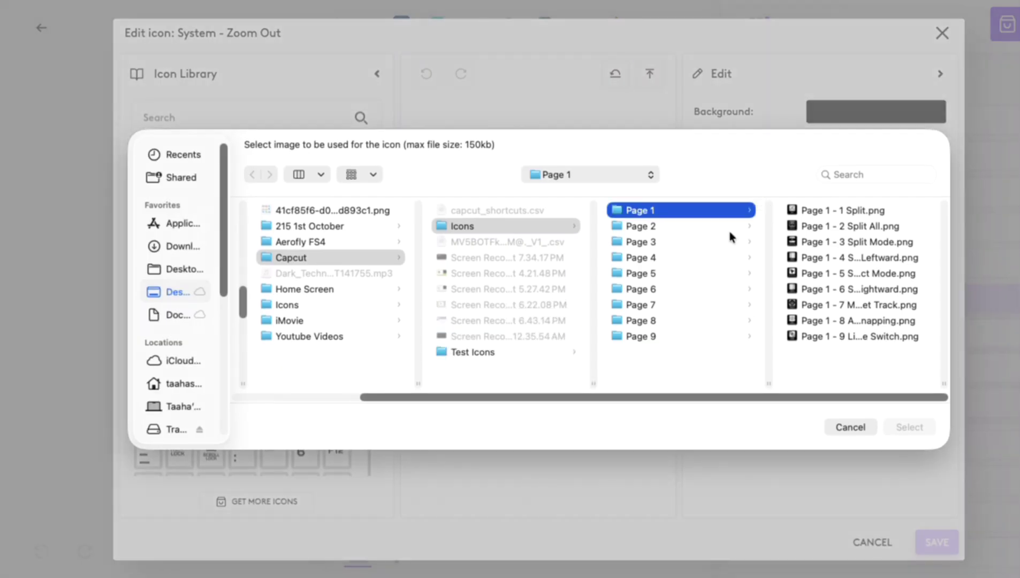
- Use 'Page 2 - 1 Zoom Out.png' as the Zoom Out icon, hide its text label, and save
left_click(729, 229)
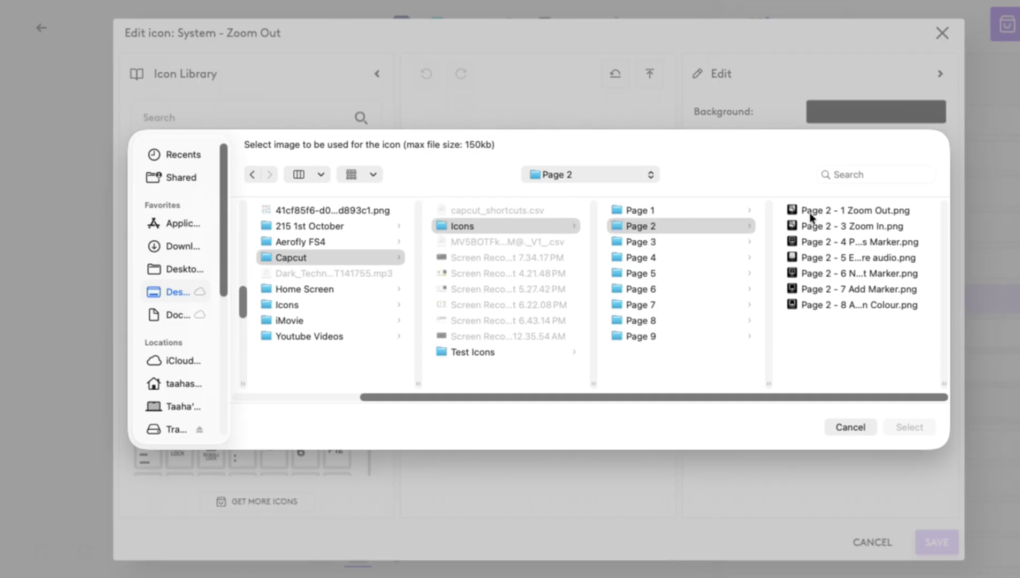
left_click(810, 211)
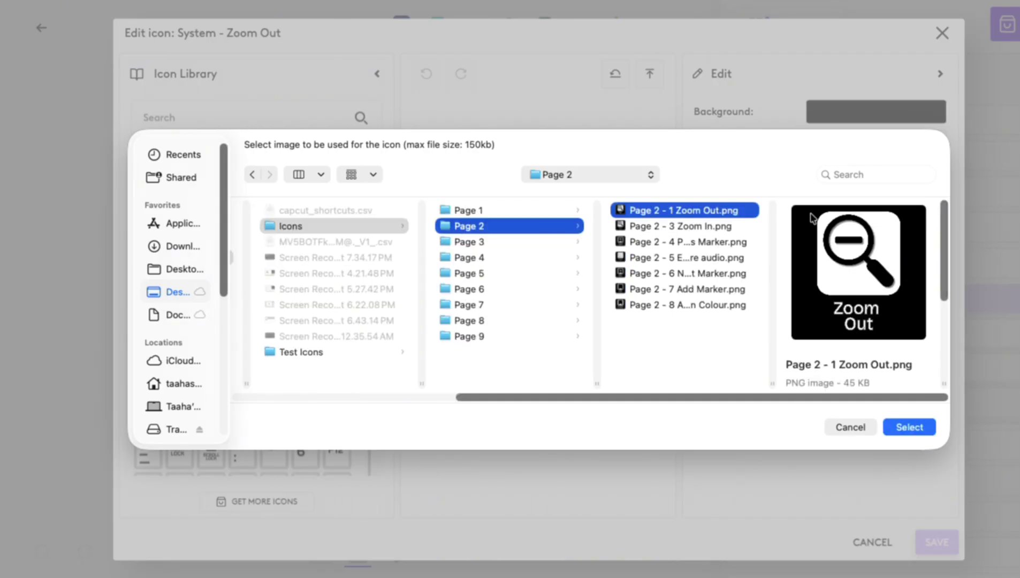
left_click(914, 426)
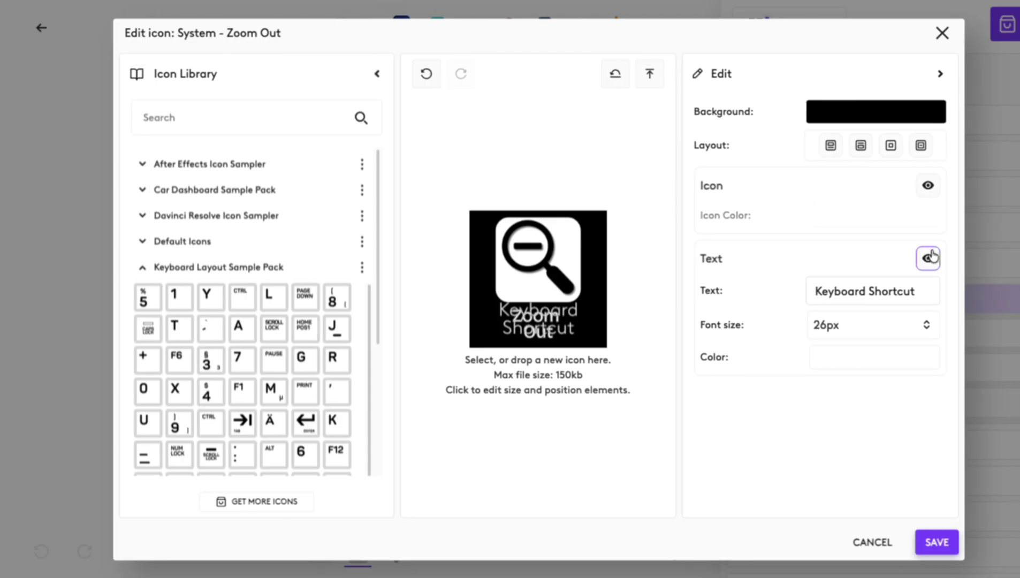
left_click(930, 255)
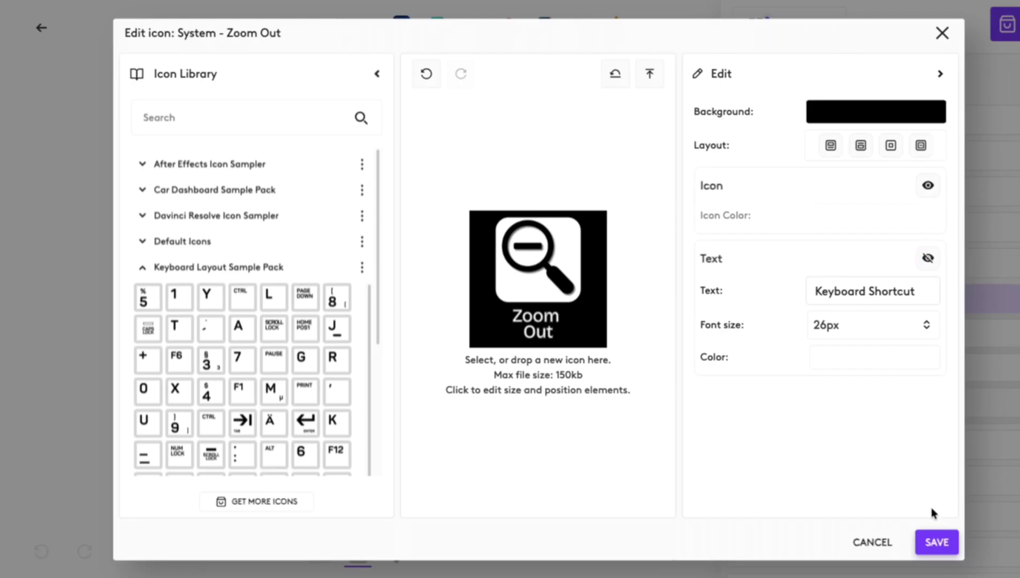
left_click(934, 541)
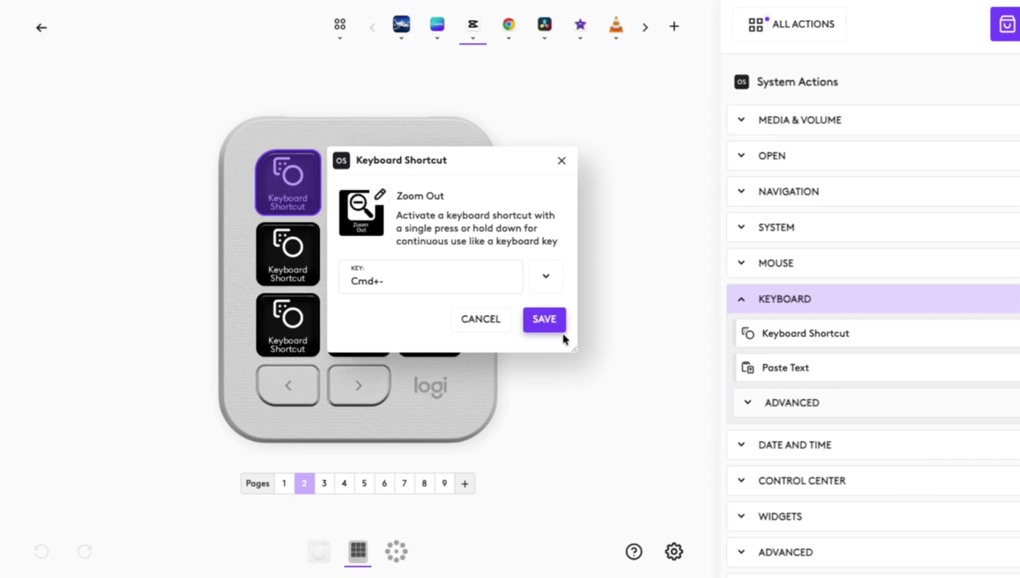
- Save the Zoom Out shortcut, then give page 9's Replace Clip key the custom Replace icon image
left_click(543, 320)
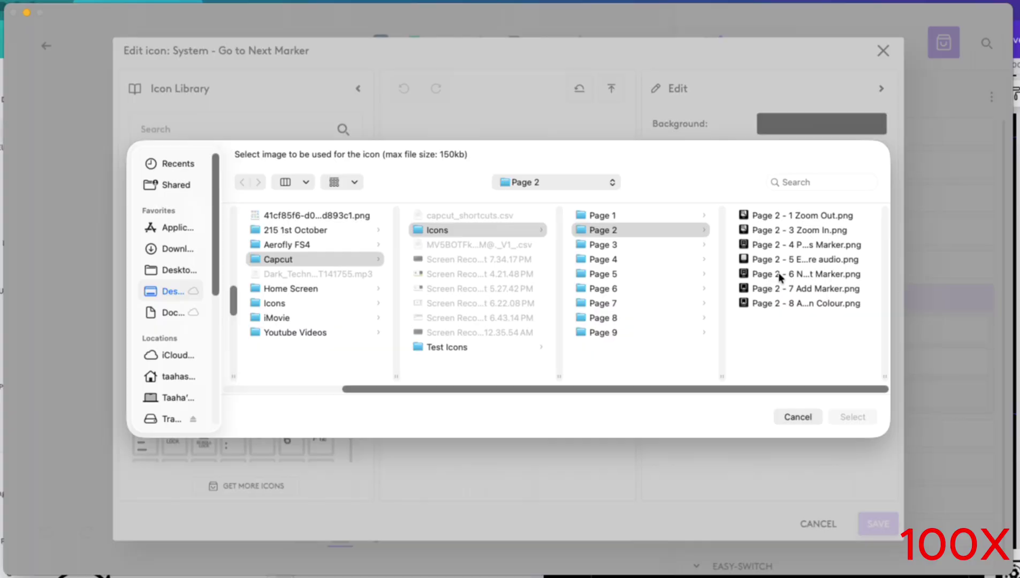
double_click(780, 274)
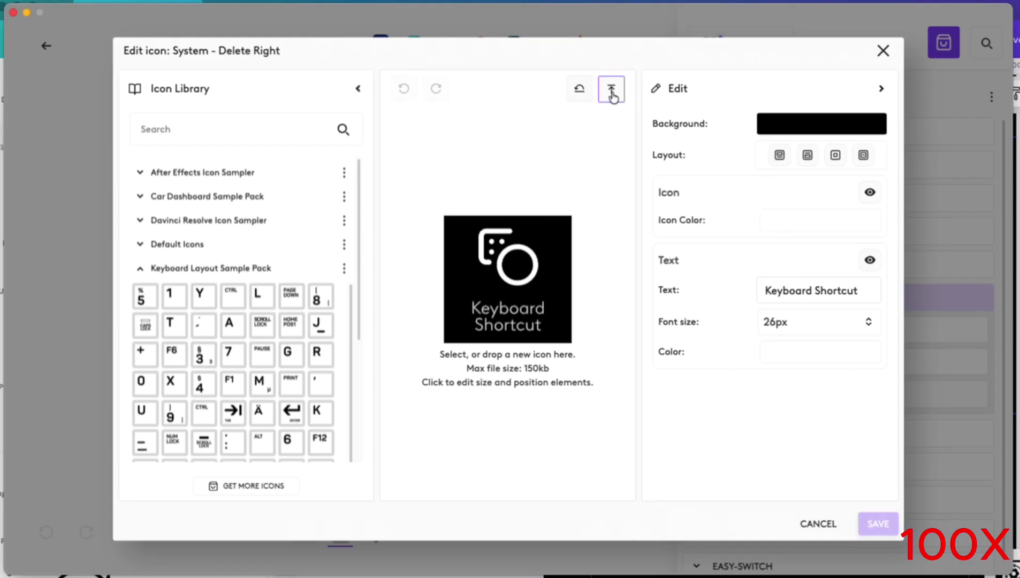
left_click(611, 89)
double_click(644, 229)
left_click(877, 523)
left_click(612, 90)
left_click(643, 229)
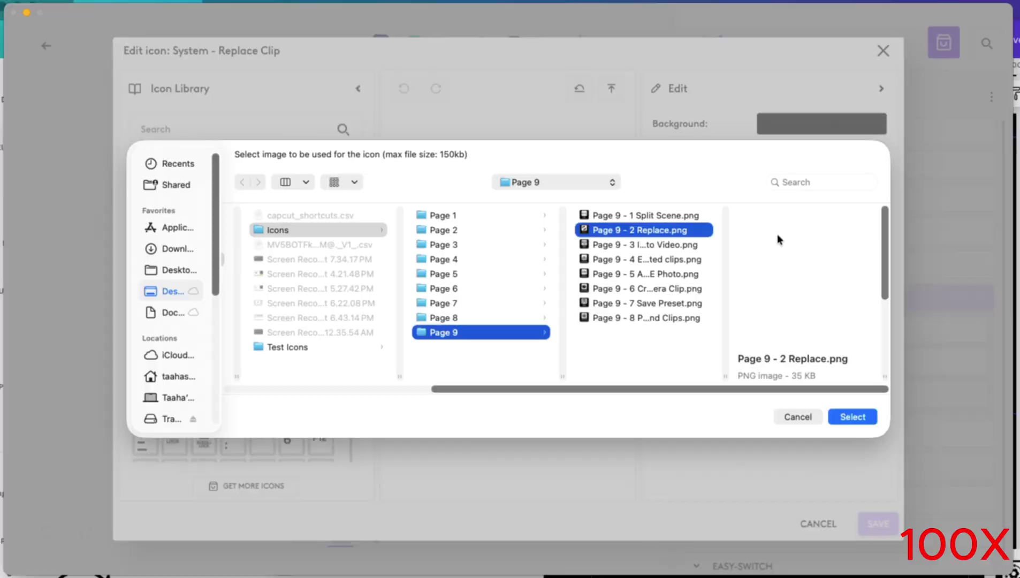
left_click(852, 417)
left_click(878, 523)
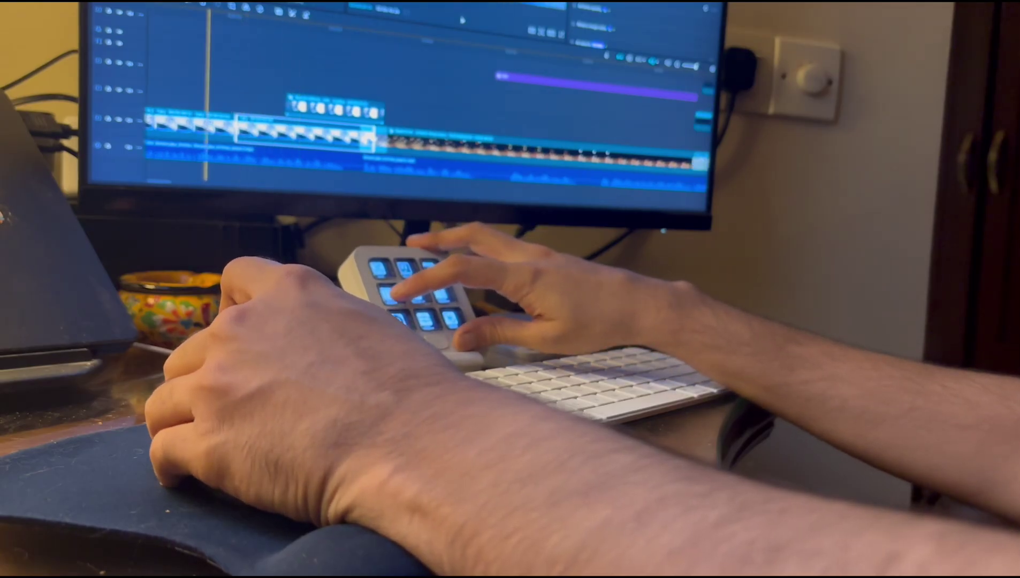
- Split the CapCut clip at the playhead (Ctrl+B) and advance the playhead with Space
key("ctrl+b")
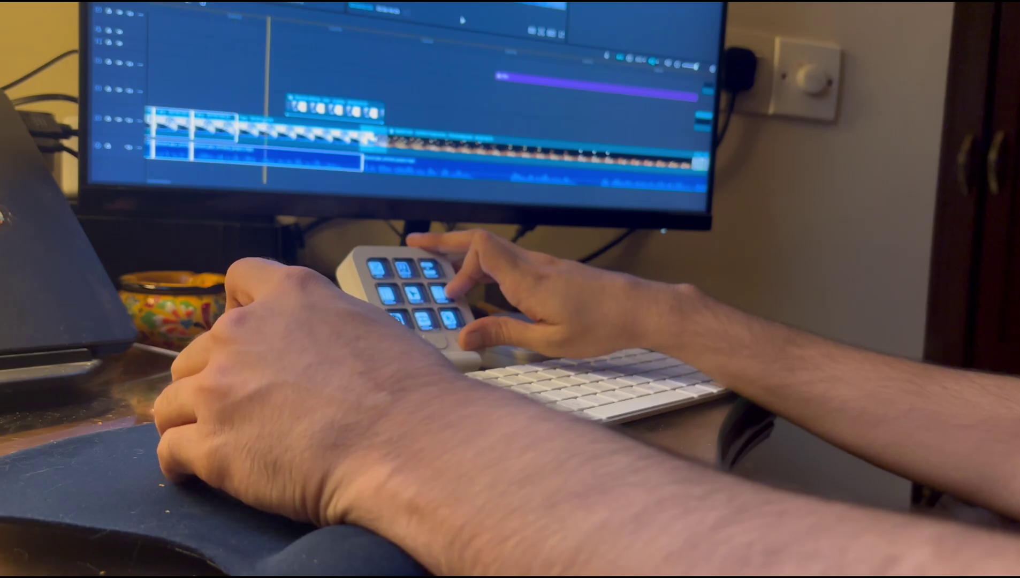
key("space")
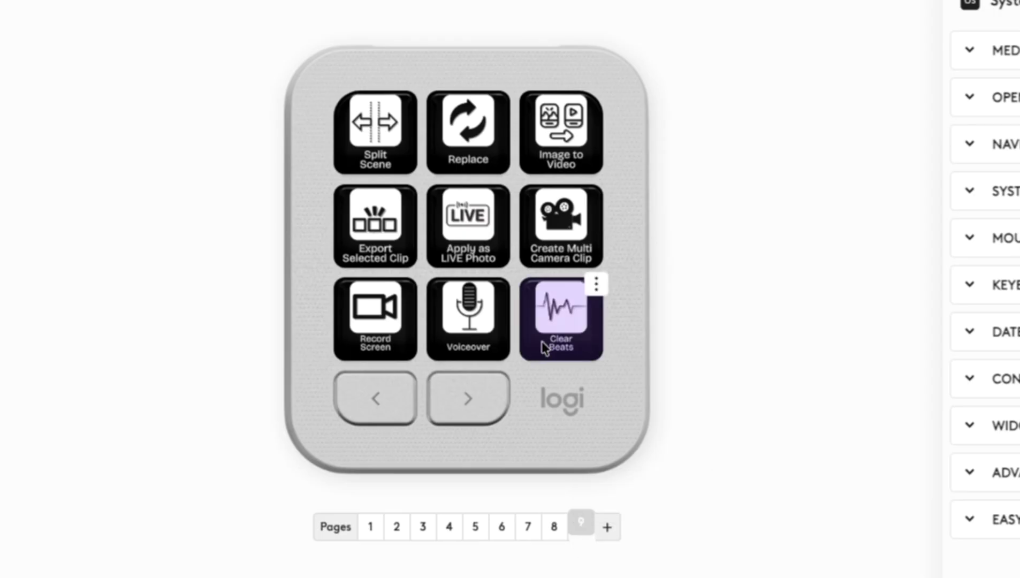
- Drag Clear Beats onto Voiceover and Record Screen onto the top-right Image to Video key, then add page 10
left_click_drag(409, 326, 386, 330)
left_click_drag(508, 348, 455, 350)
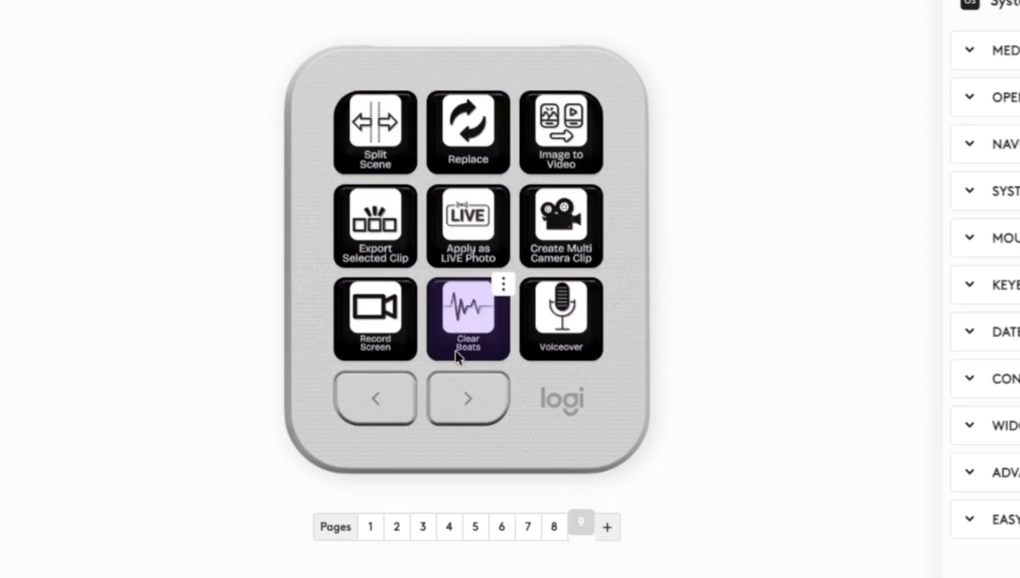
left_click_drag(400, 328, 538, 162)
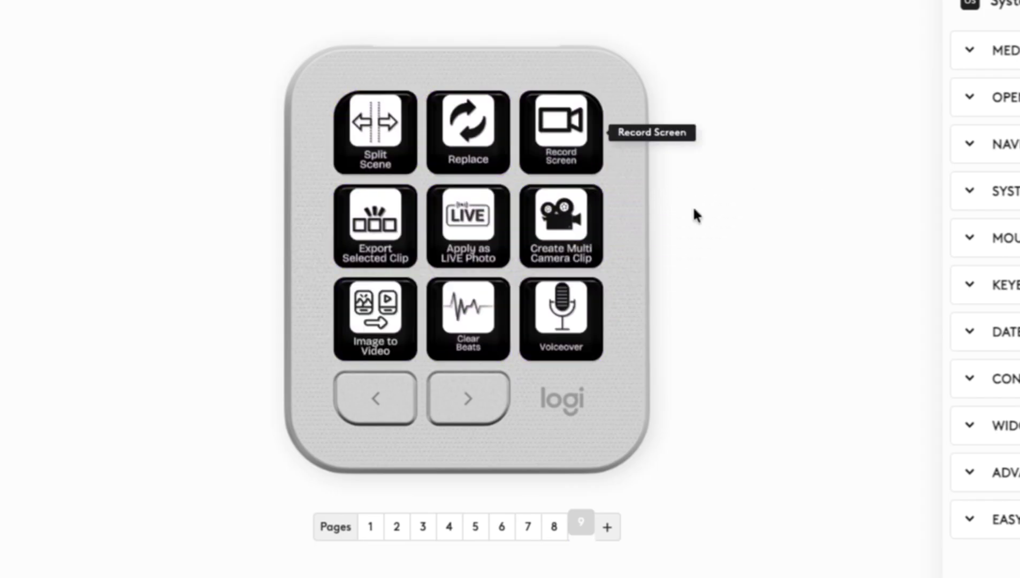
left_click(607, 527)
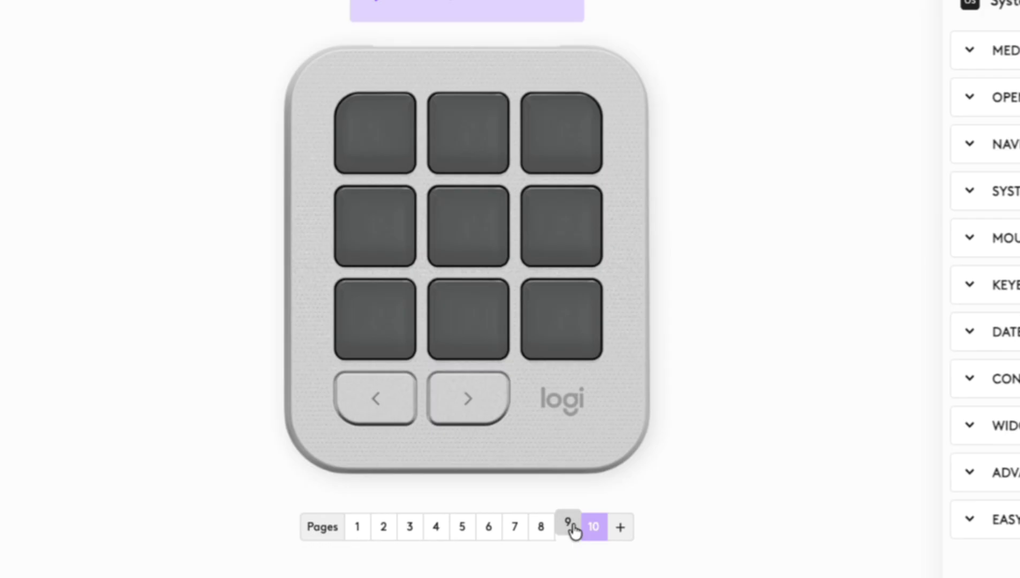
- Move the Create Multi Camera Clip action from page 9 to page 10's middle key
left_click(571, 525)
left_click(596, 188)
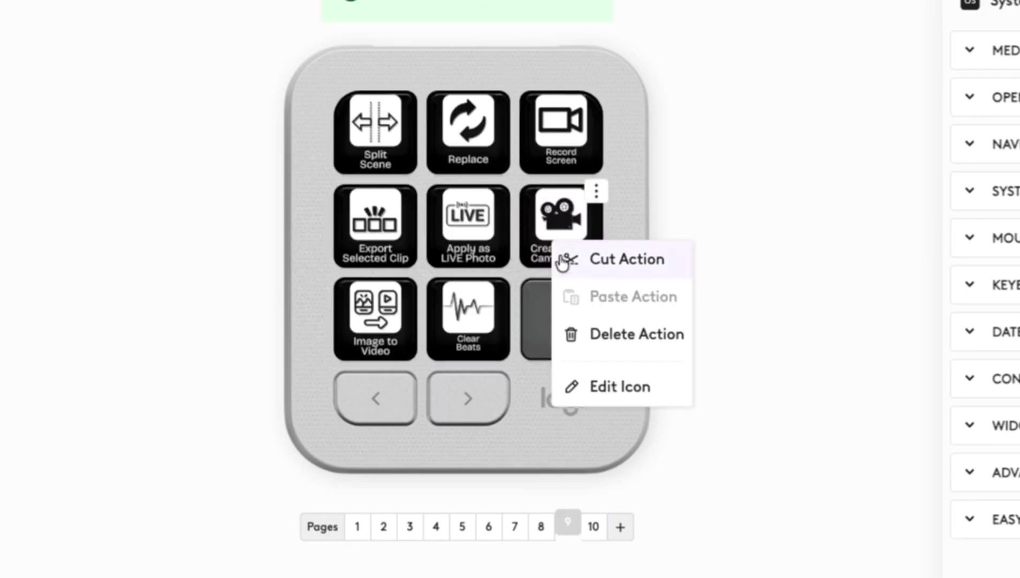
left_click(621, 260)
left_click(592, 526)
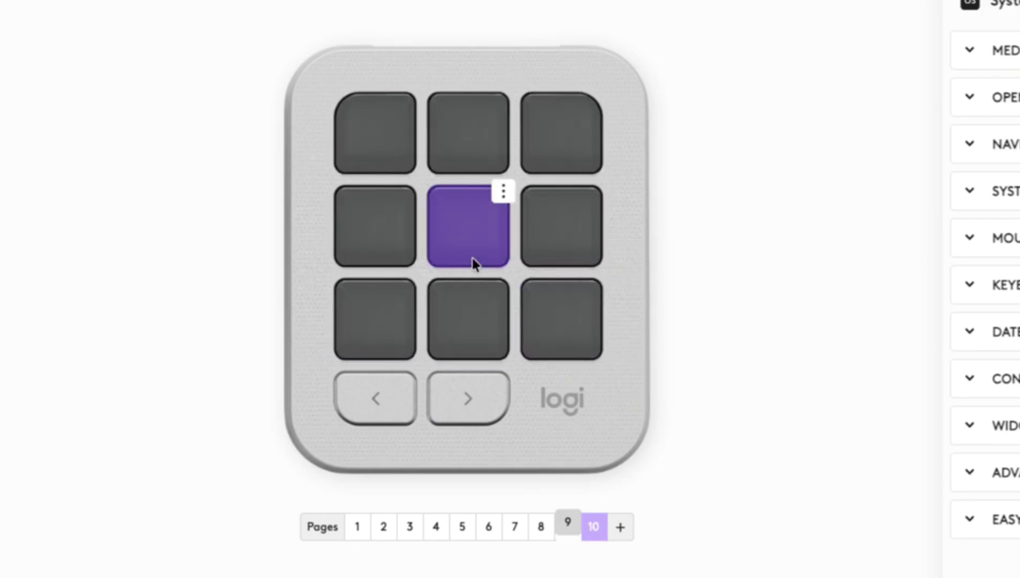
right_click(472, 257)
left_click(486, 279)
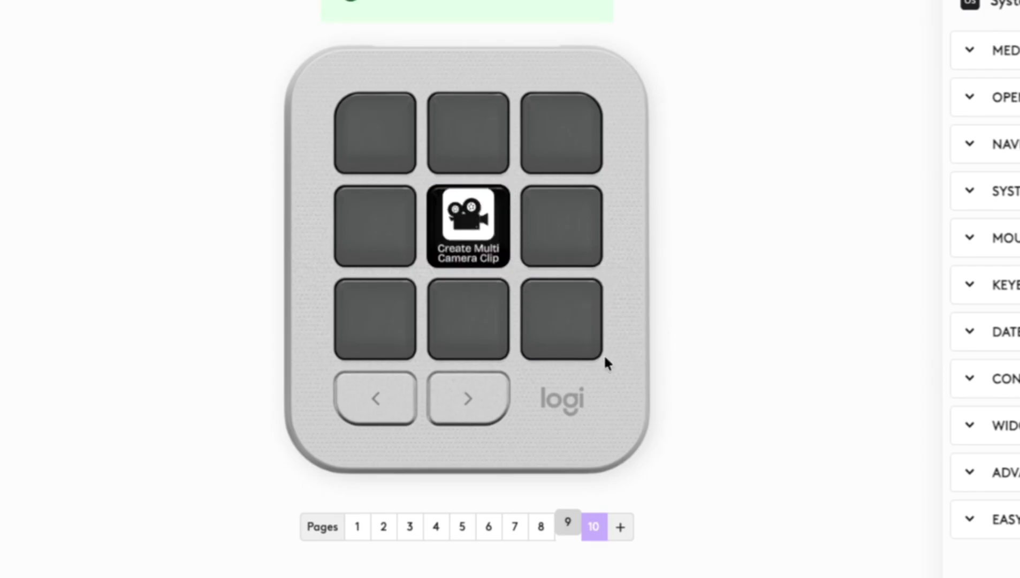
- Move the Image to Video action from page 9 to page 10's left middle key
left_click(567, 523)
left_click(398, 333)
left_click(410, 284)
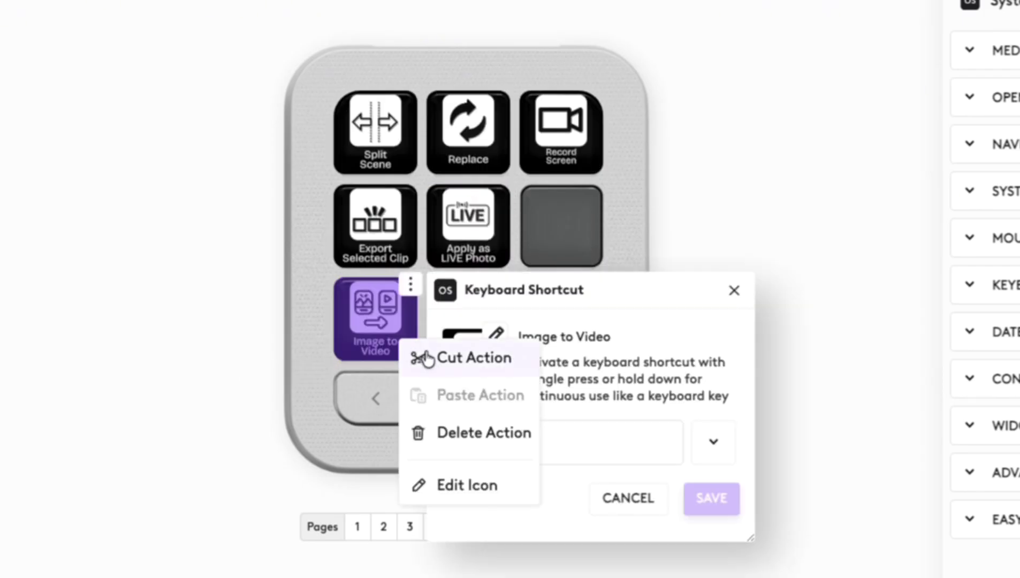
left_click(425, 358)
left_click(733, 290)
left_click(593, 527)
right_click(373, 258)
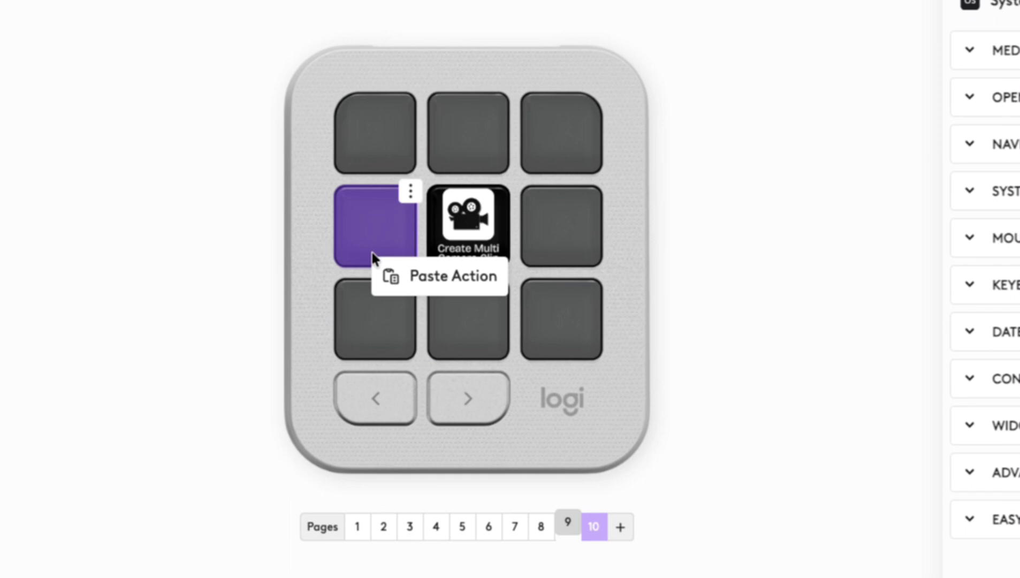
left_click(378, 267)
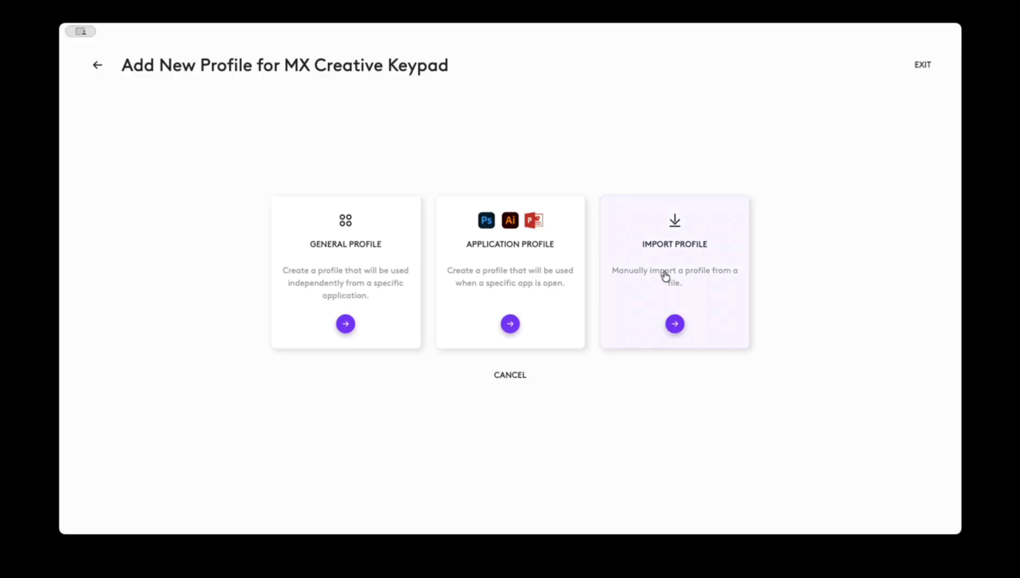
- Import the ready-made CapCut profile file for CapCut and scroll through the resulting page
left_click(664, 273)
double_click(614, 226)
left_click(560, 332)
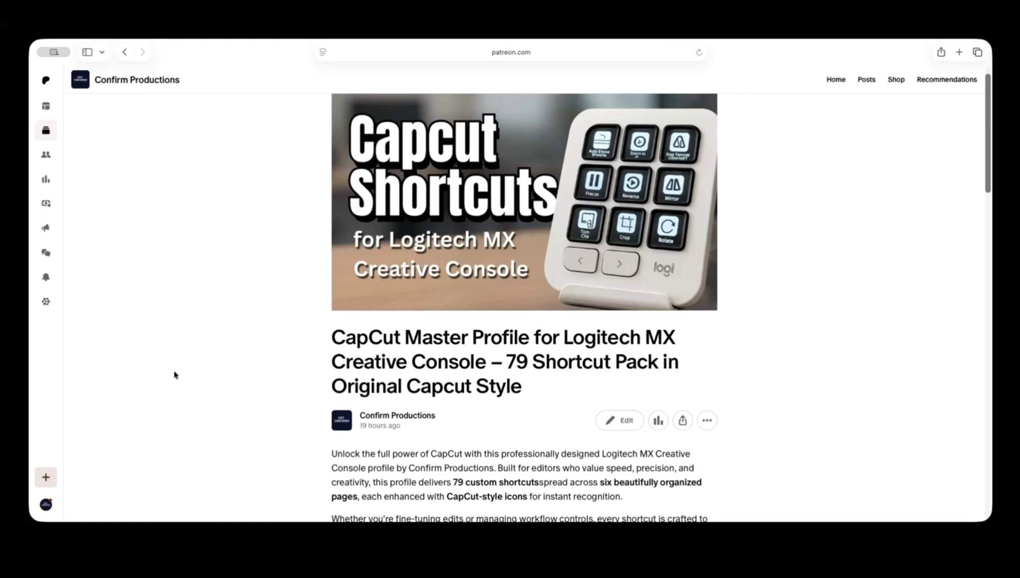
scroll(173, 374, "down", 5)
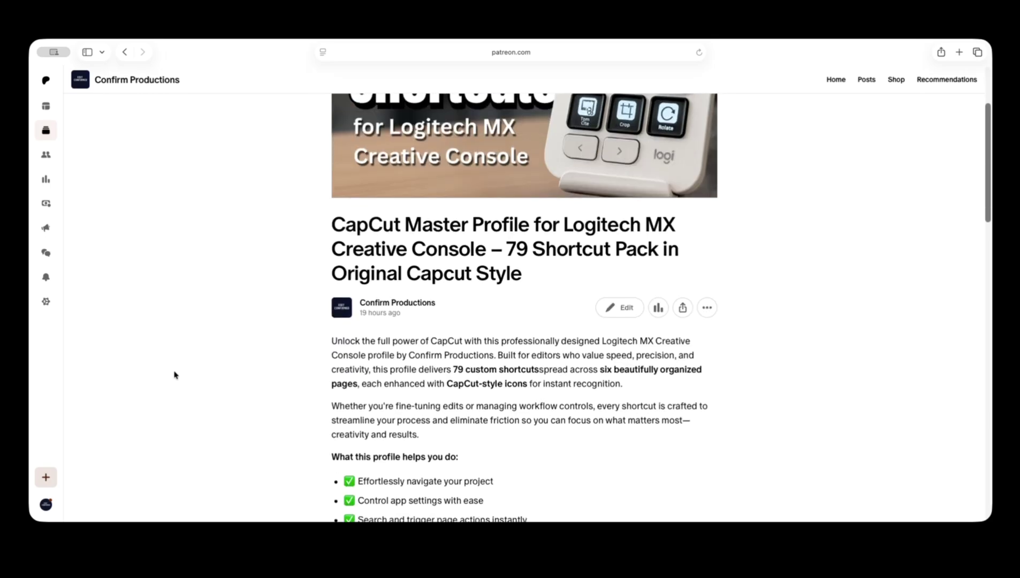
scroll(174, 374, "down", 8)
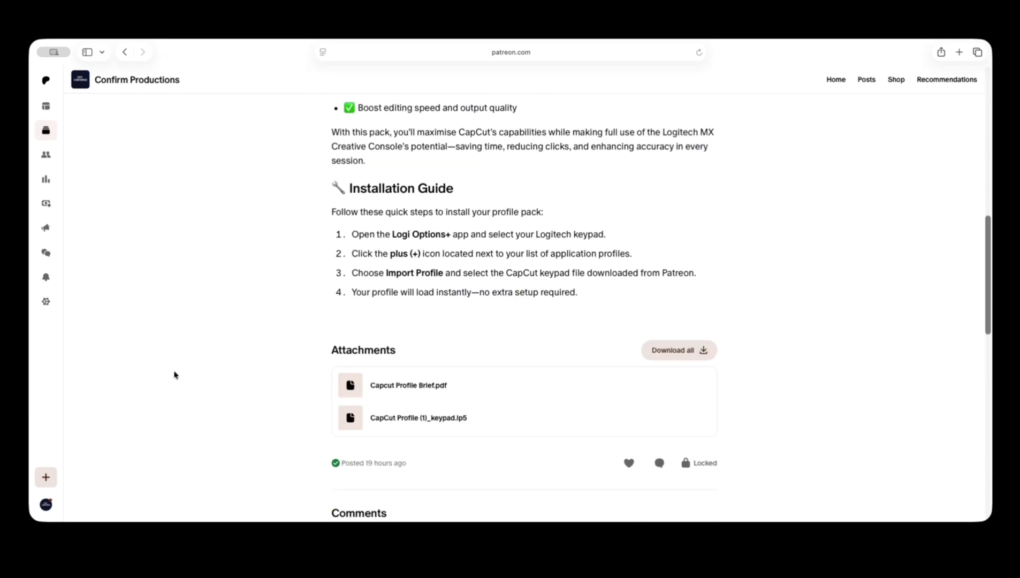
scroll(175, 375, "down", 2)
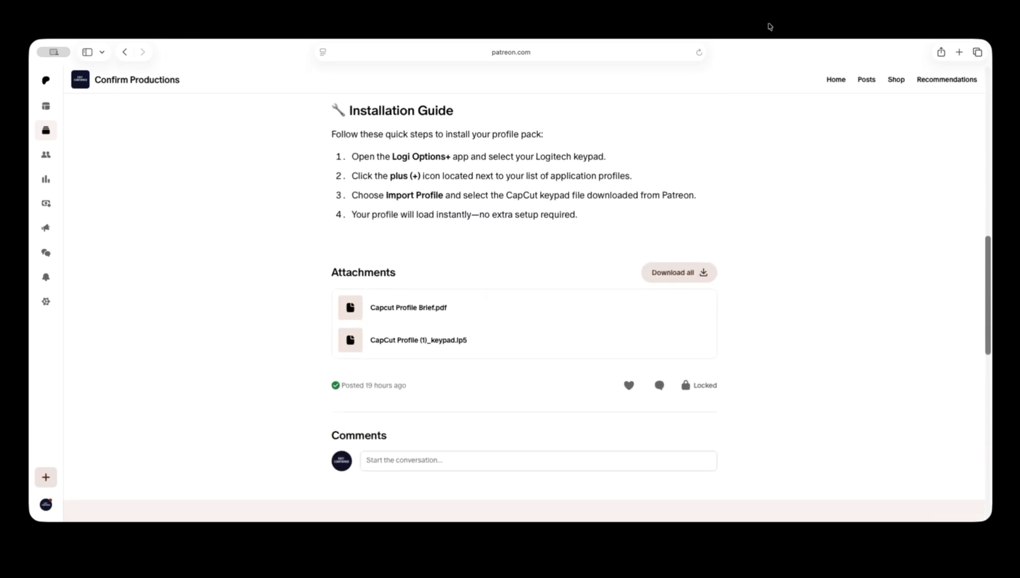